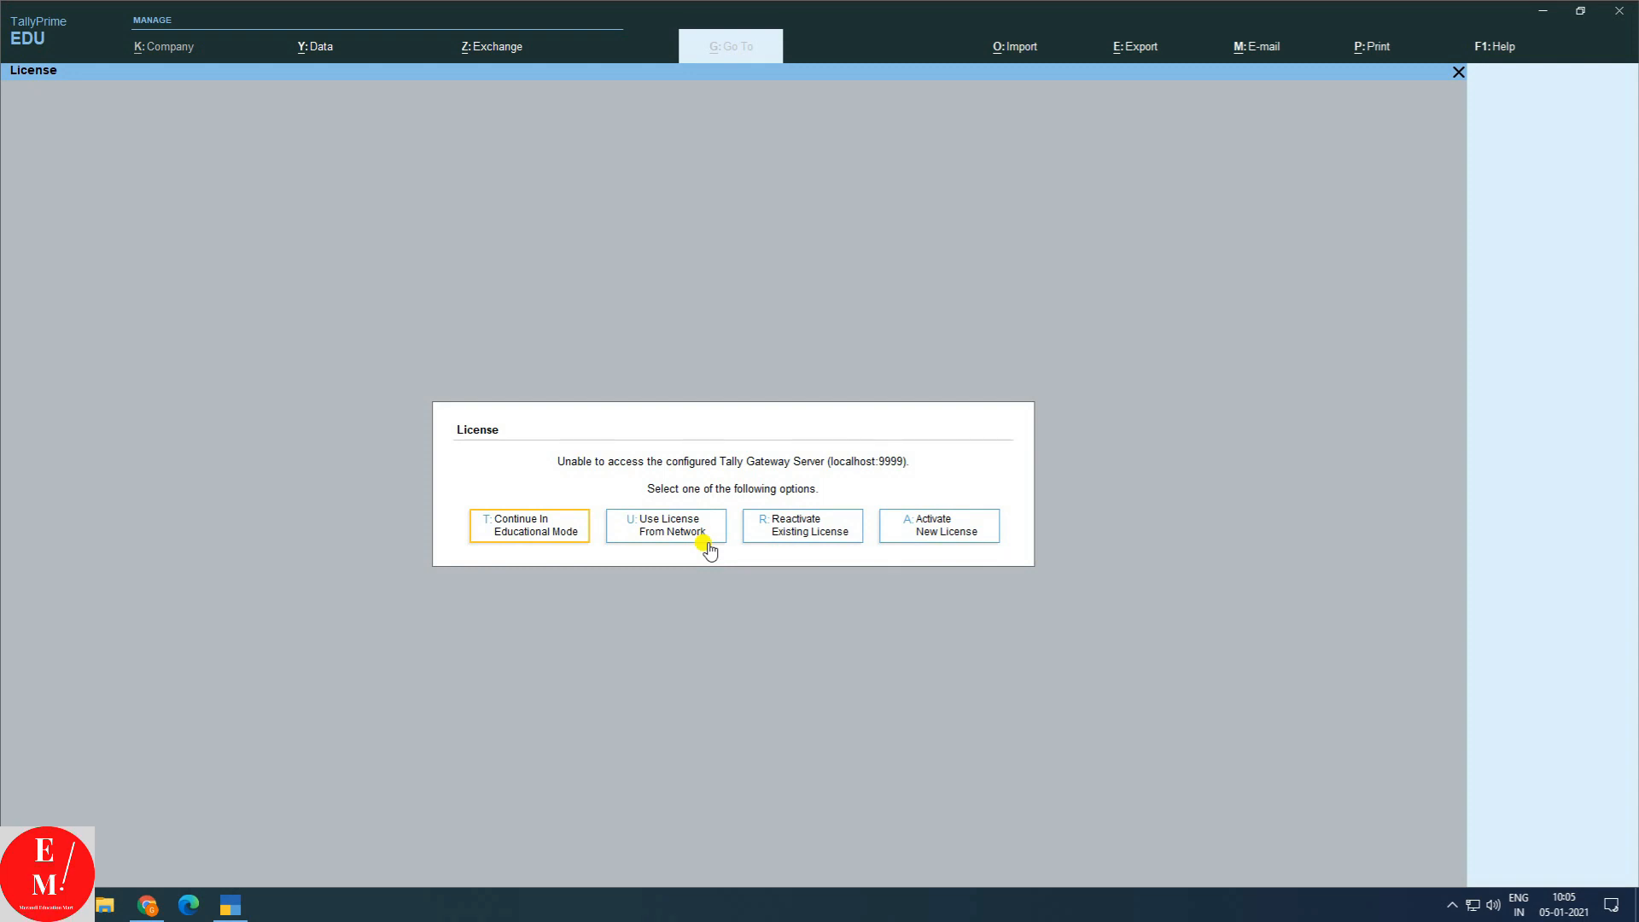
Continue in Educational Mode without activating a license
click(553, 541)
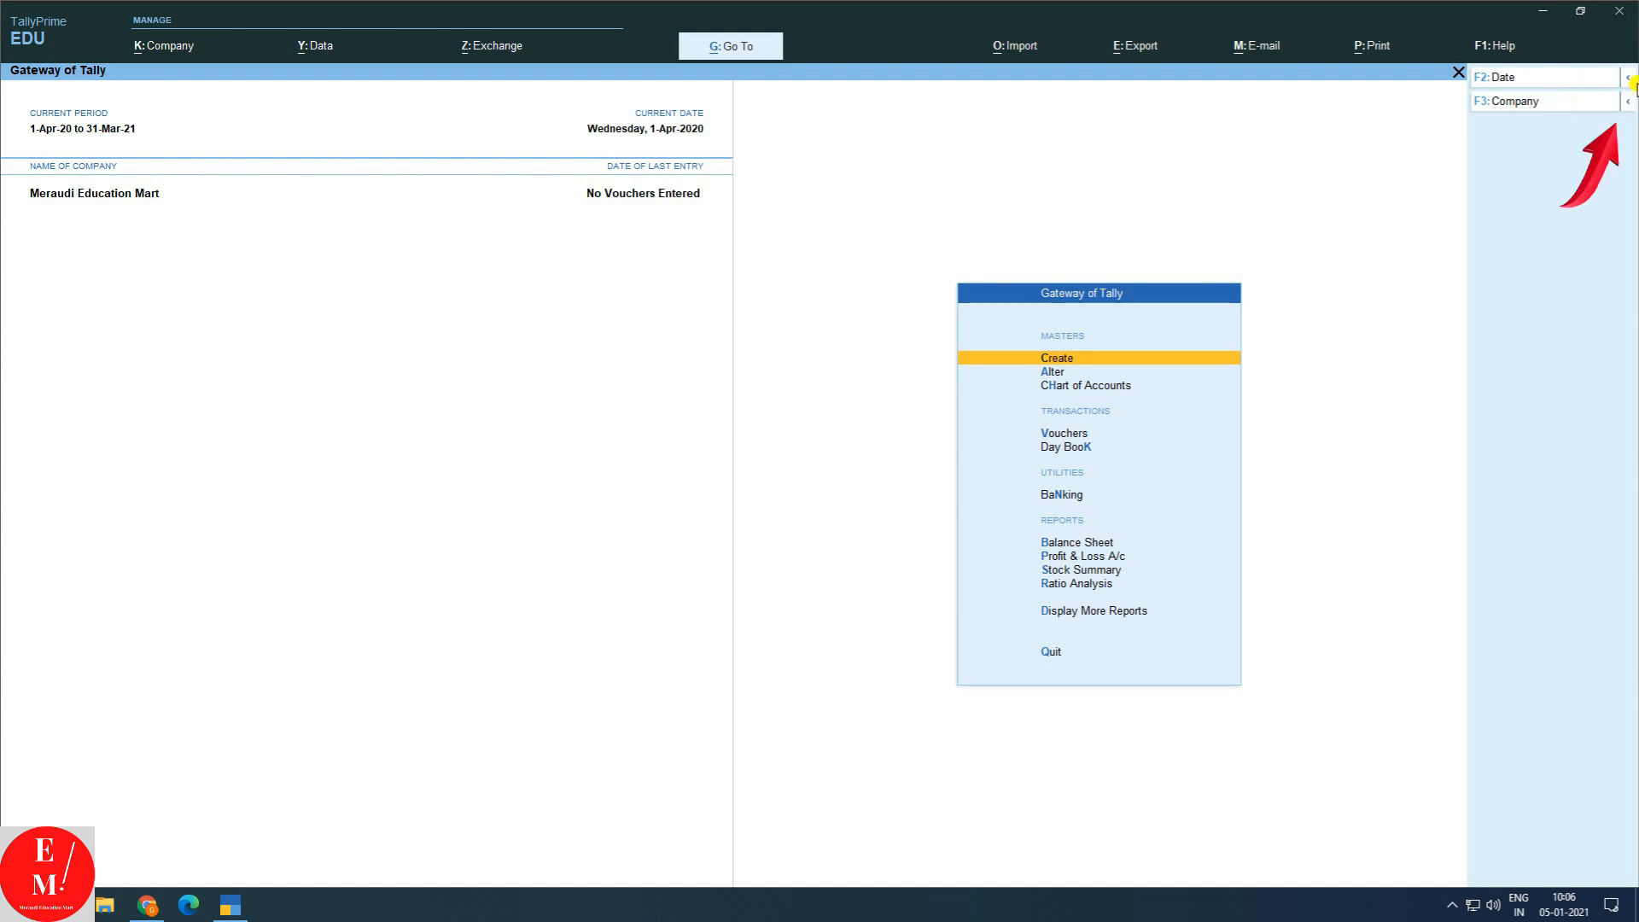
Examine the additional date and company options on the Gateway of Tally, and the available help options
click(1628, 78)
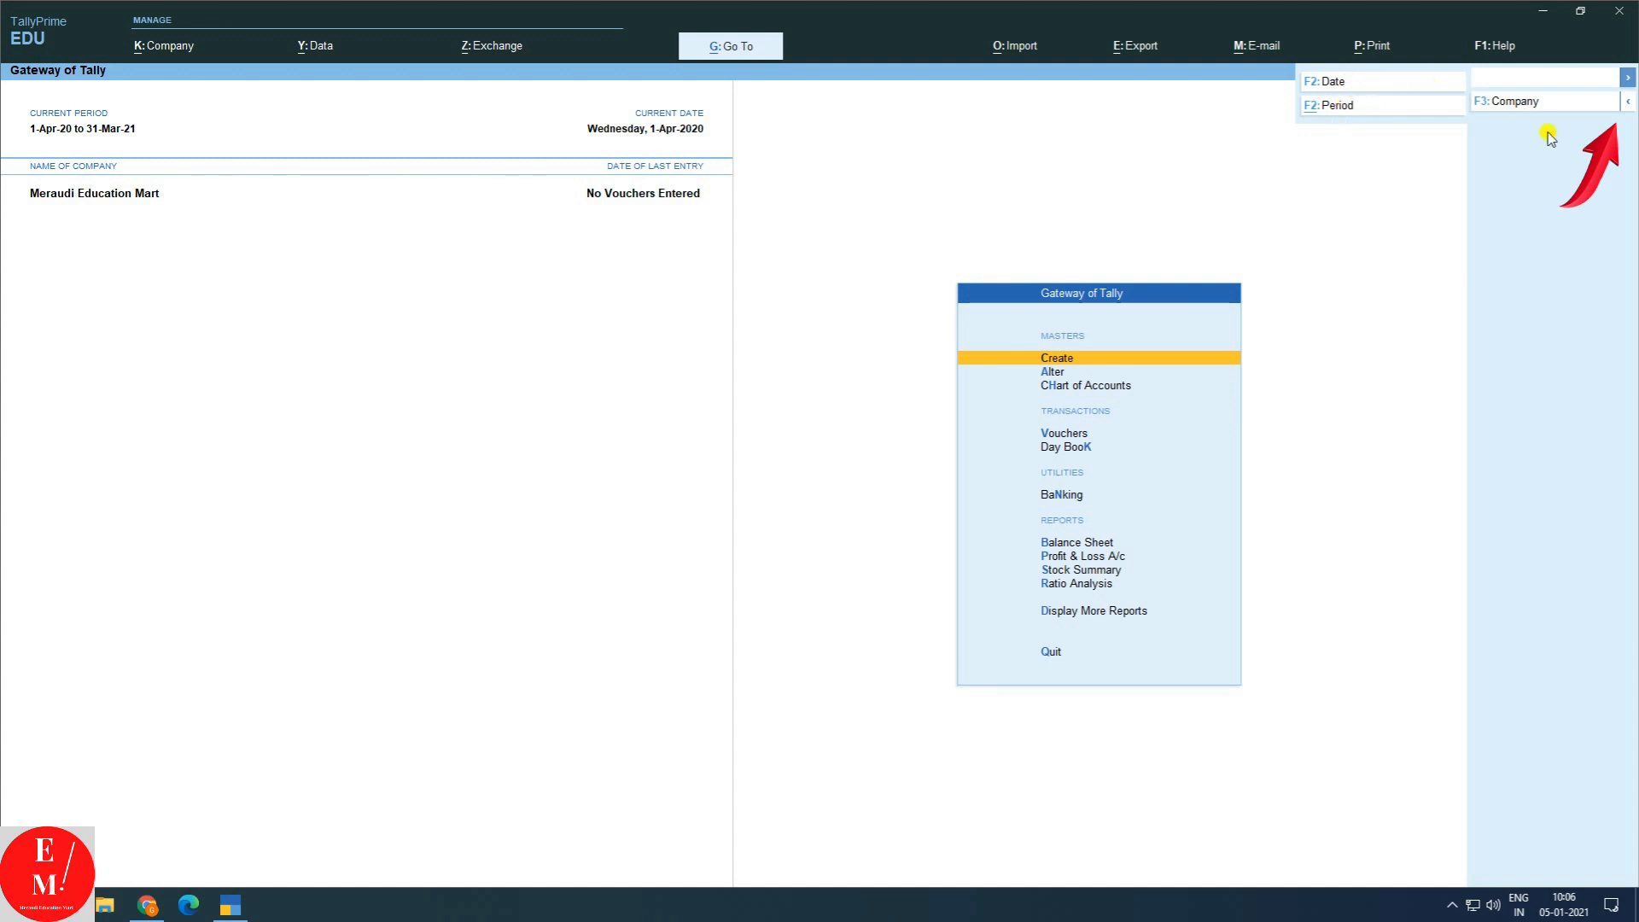
click(1627, 103)
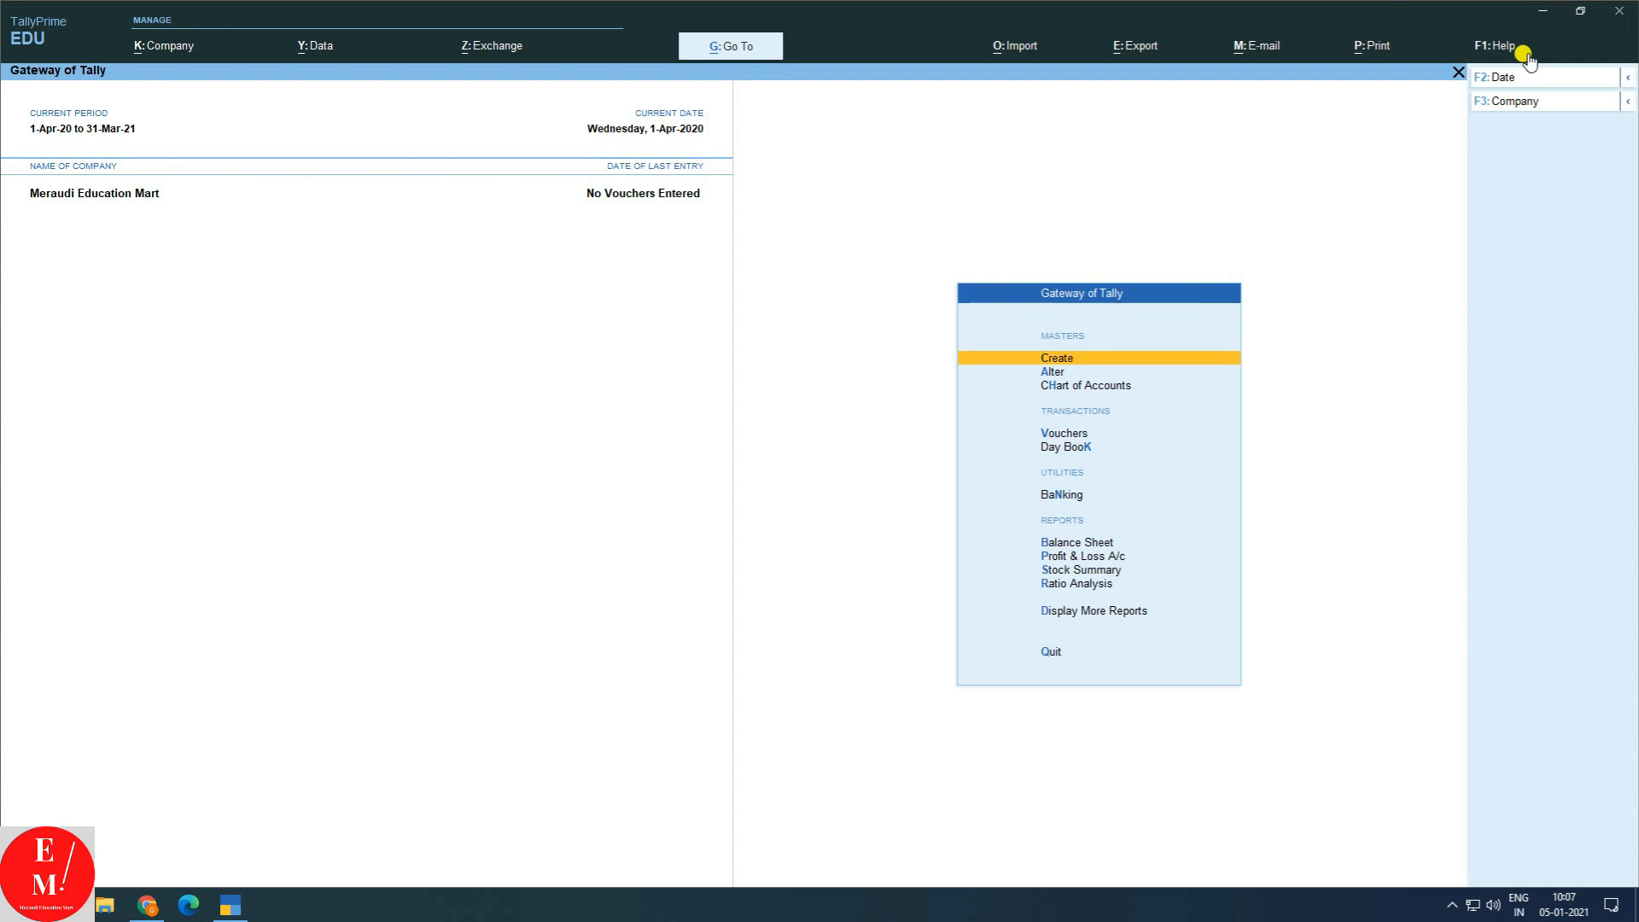
click(1482, 56)
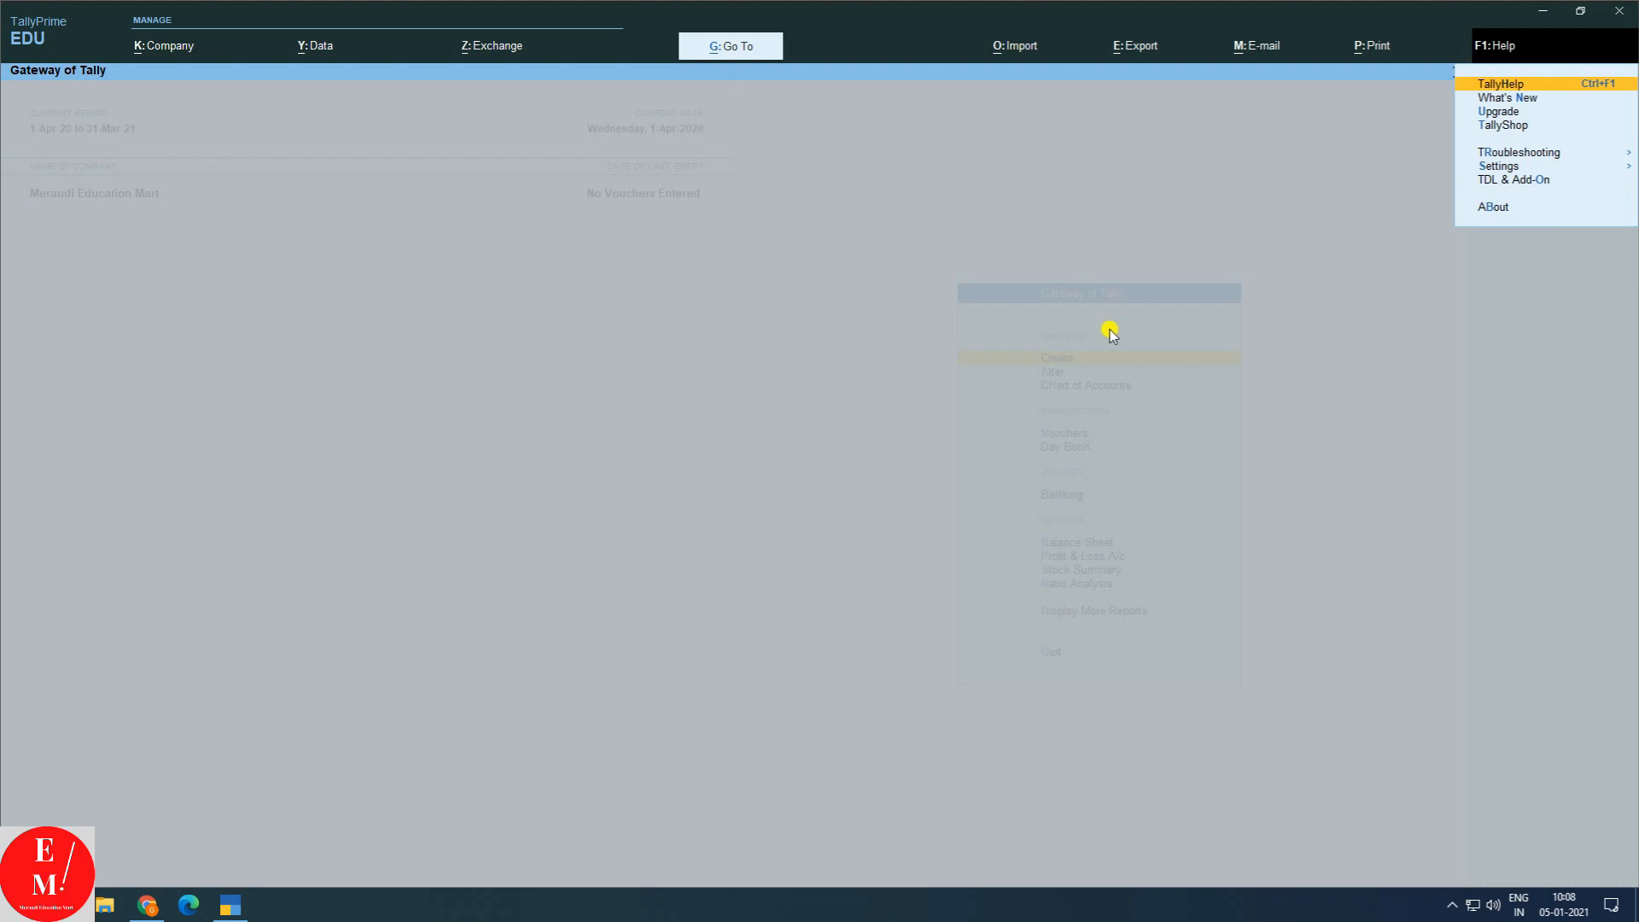
click(1380, 302)
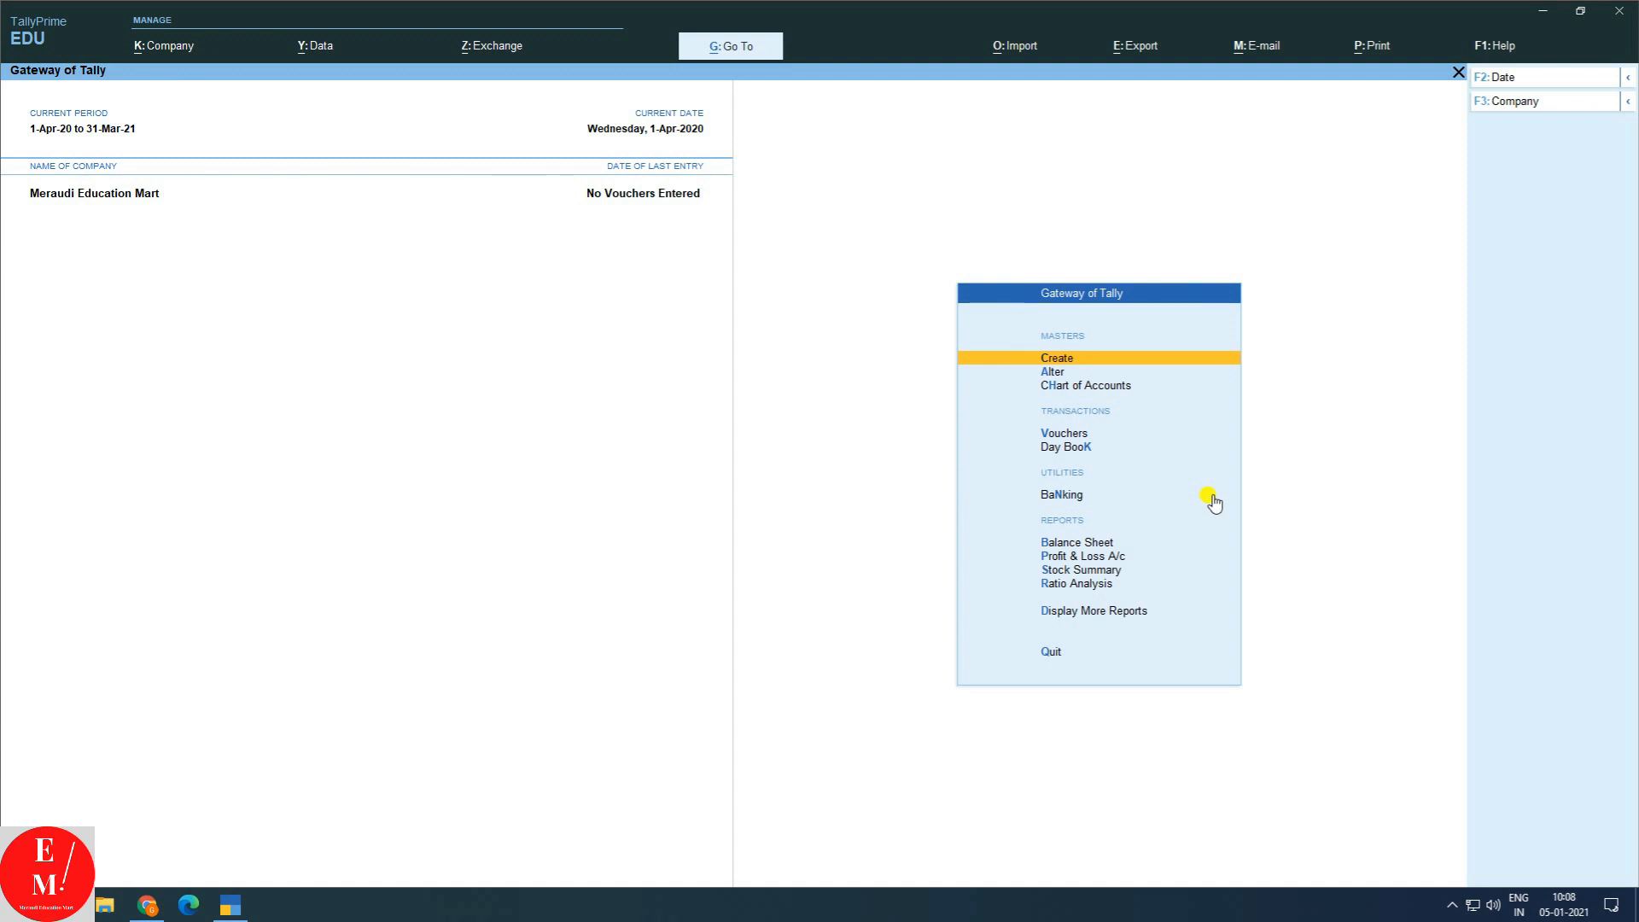
Start a new company named Tally Solutions Ltd, using the same mailing name and leaving the address blank
click(174, 53)
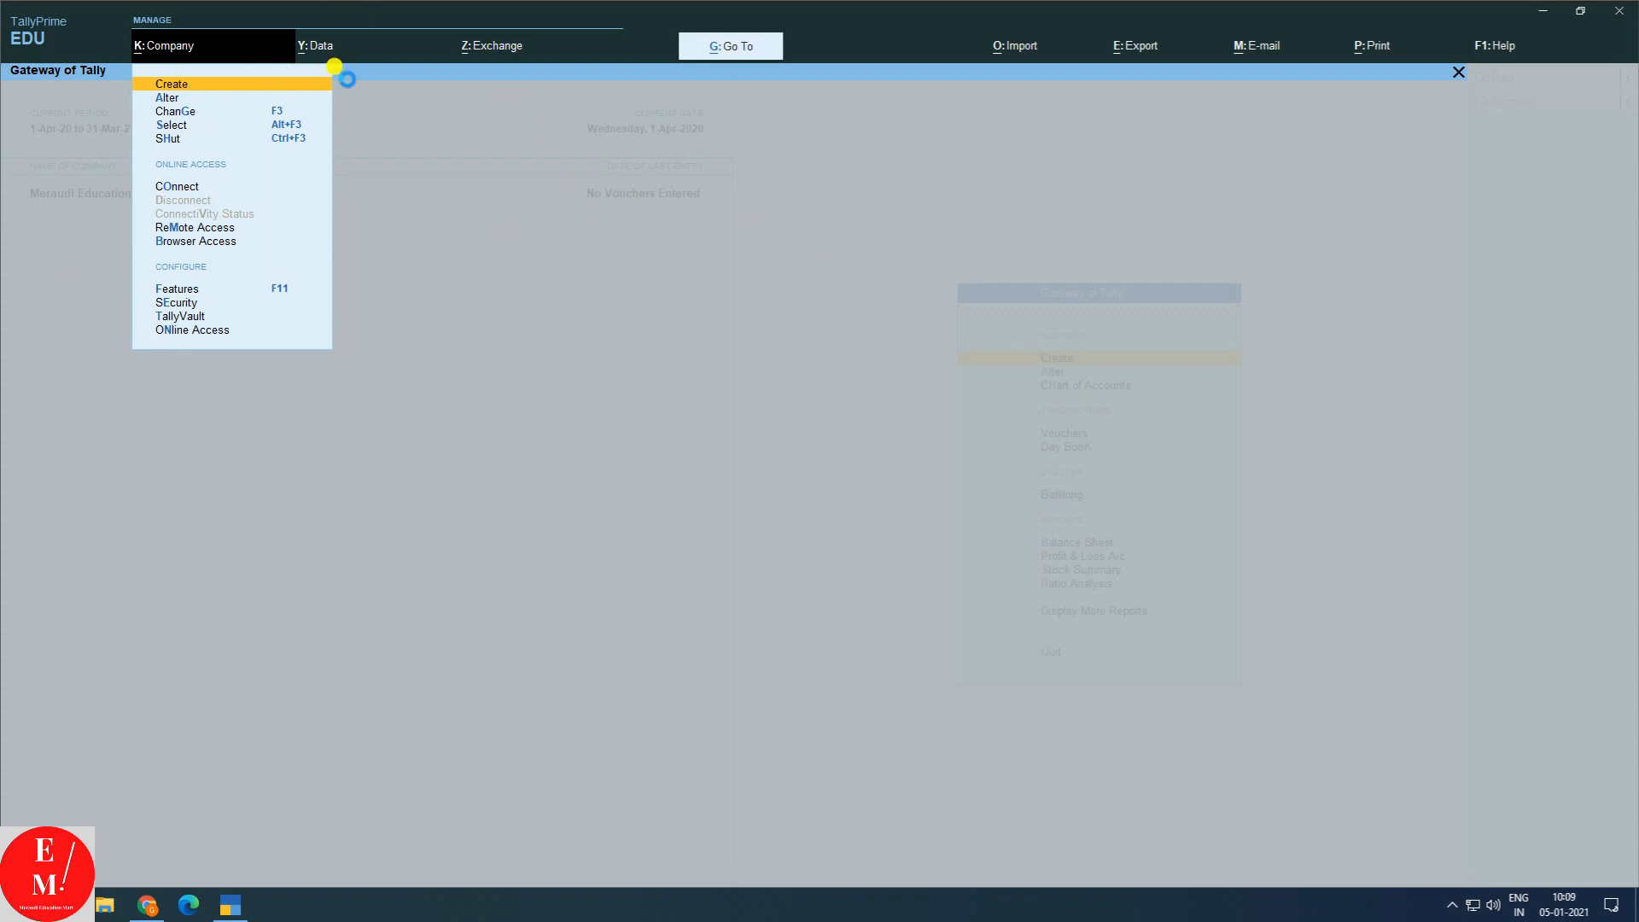
click(201, 90)
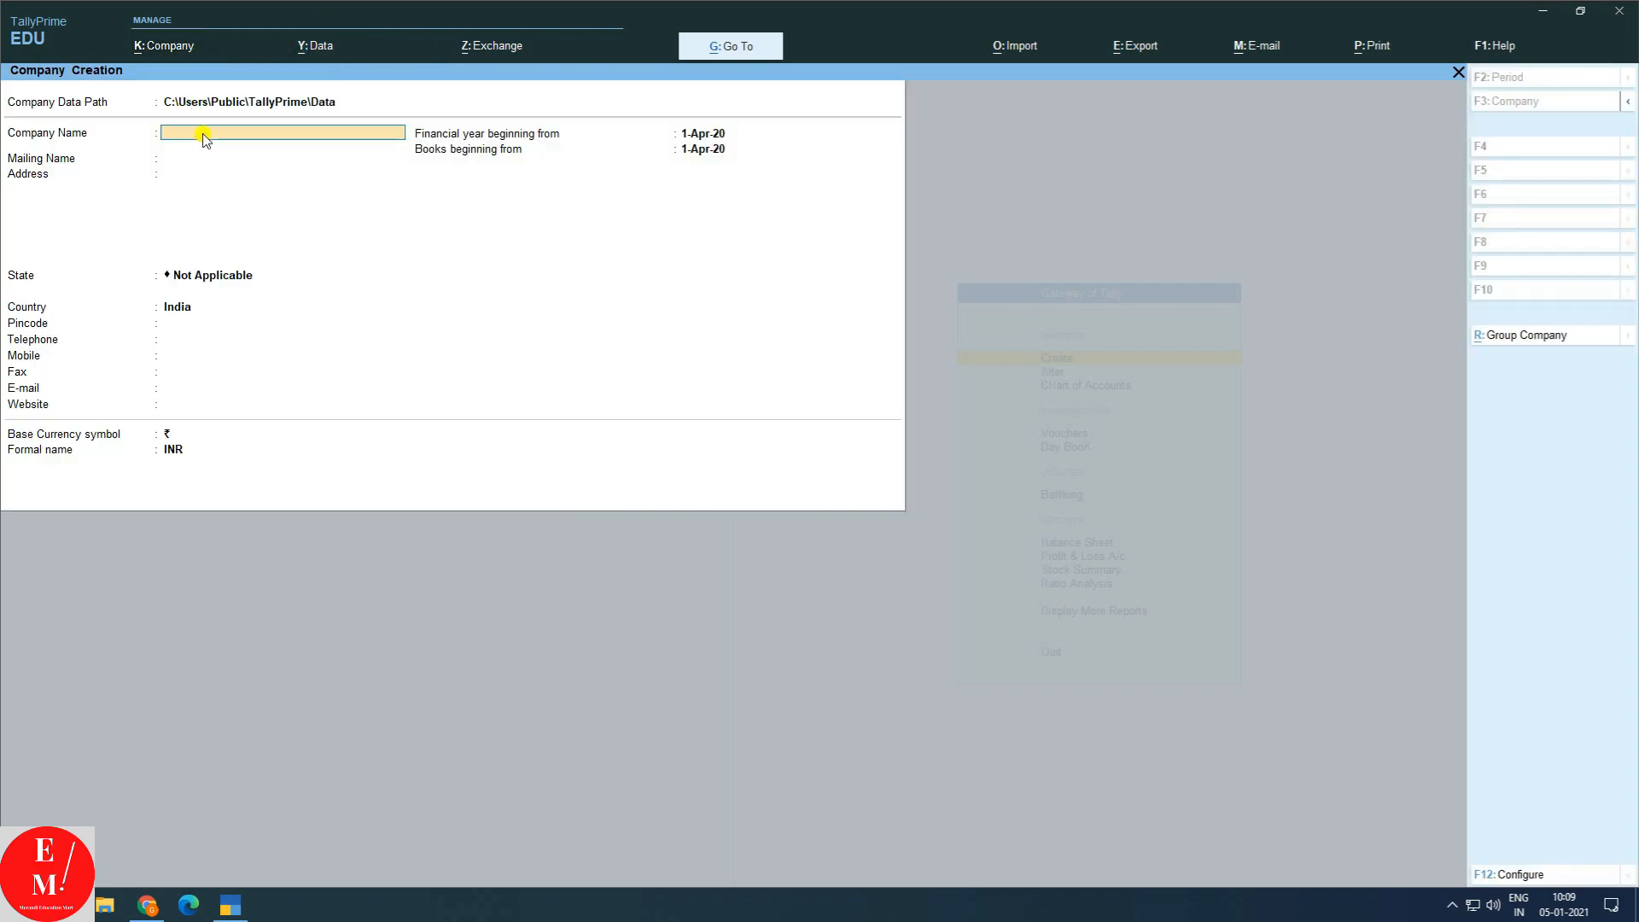
text(Tally Solutions Ltd)
key(Return)
key(Return)
key(Return)
key(Return)
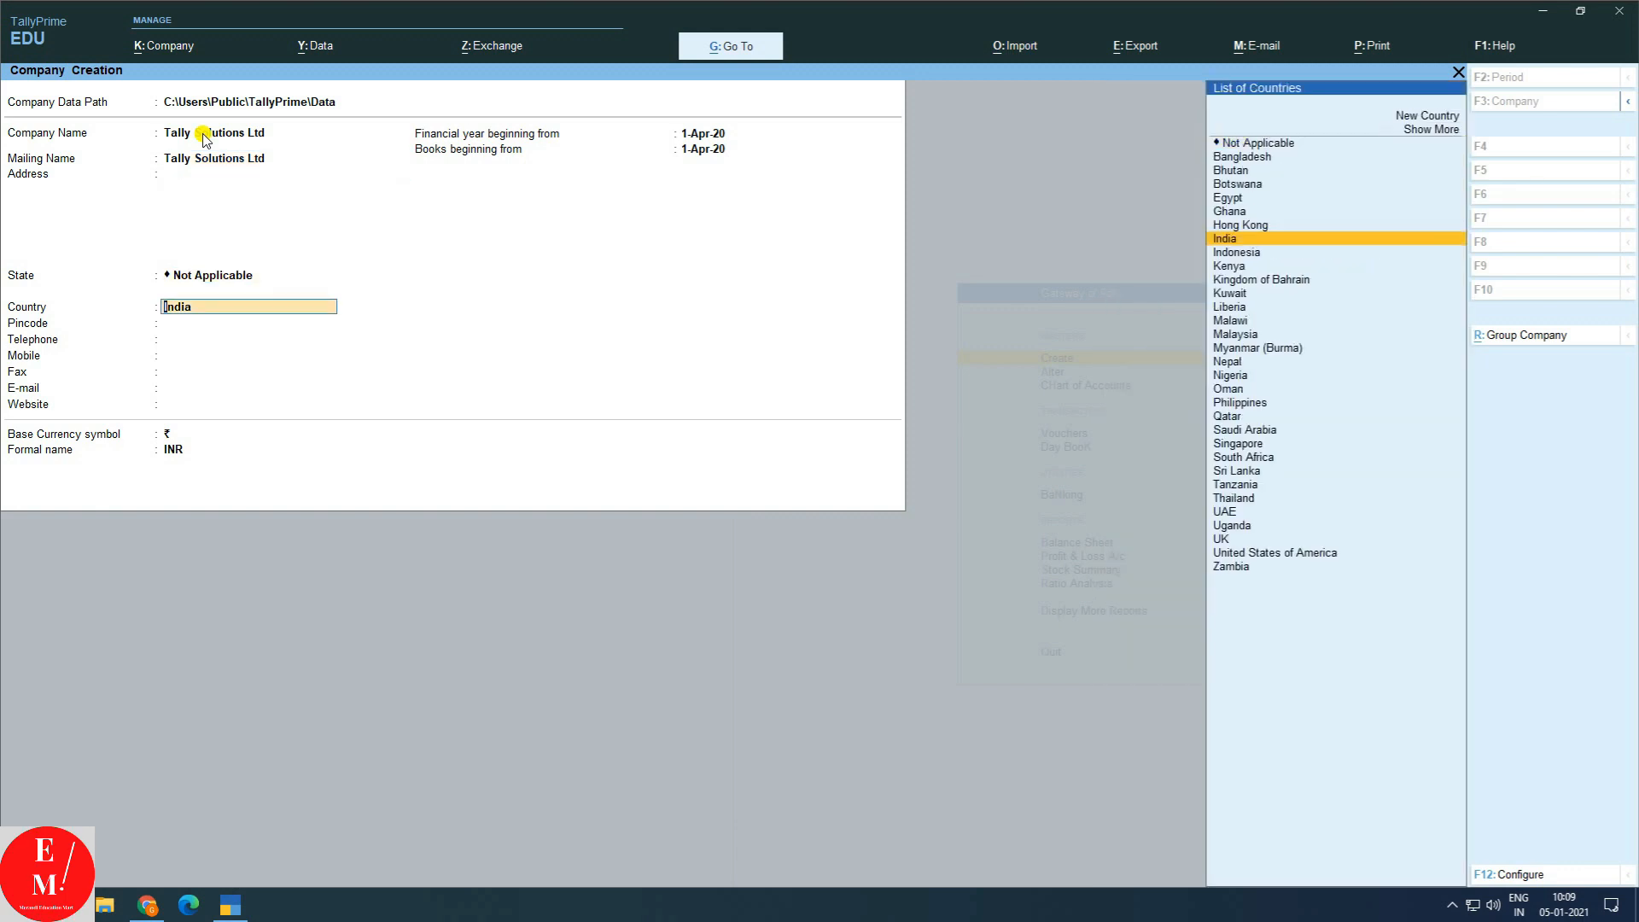
Set the company's state to Delhi and keep India as the country
key(Return)
text(D)
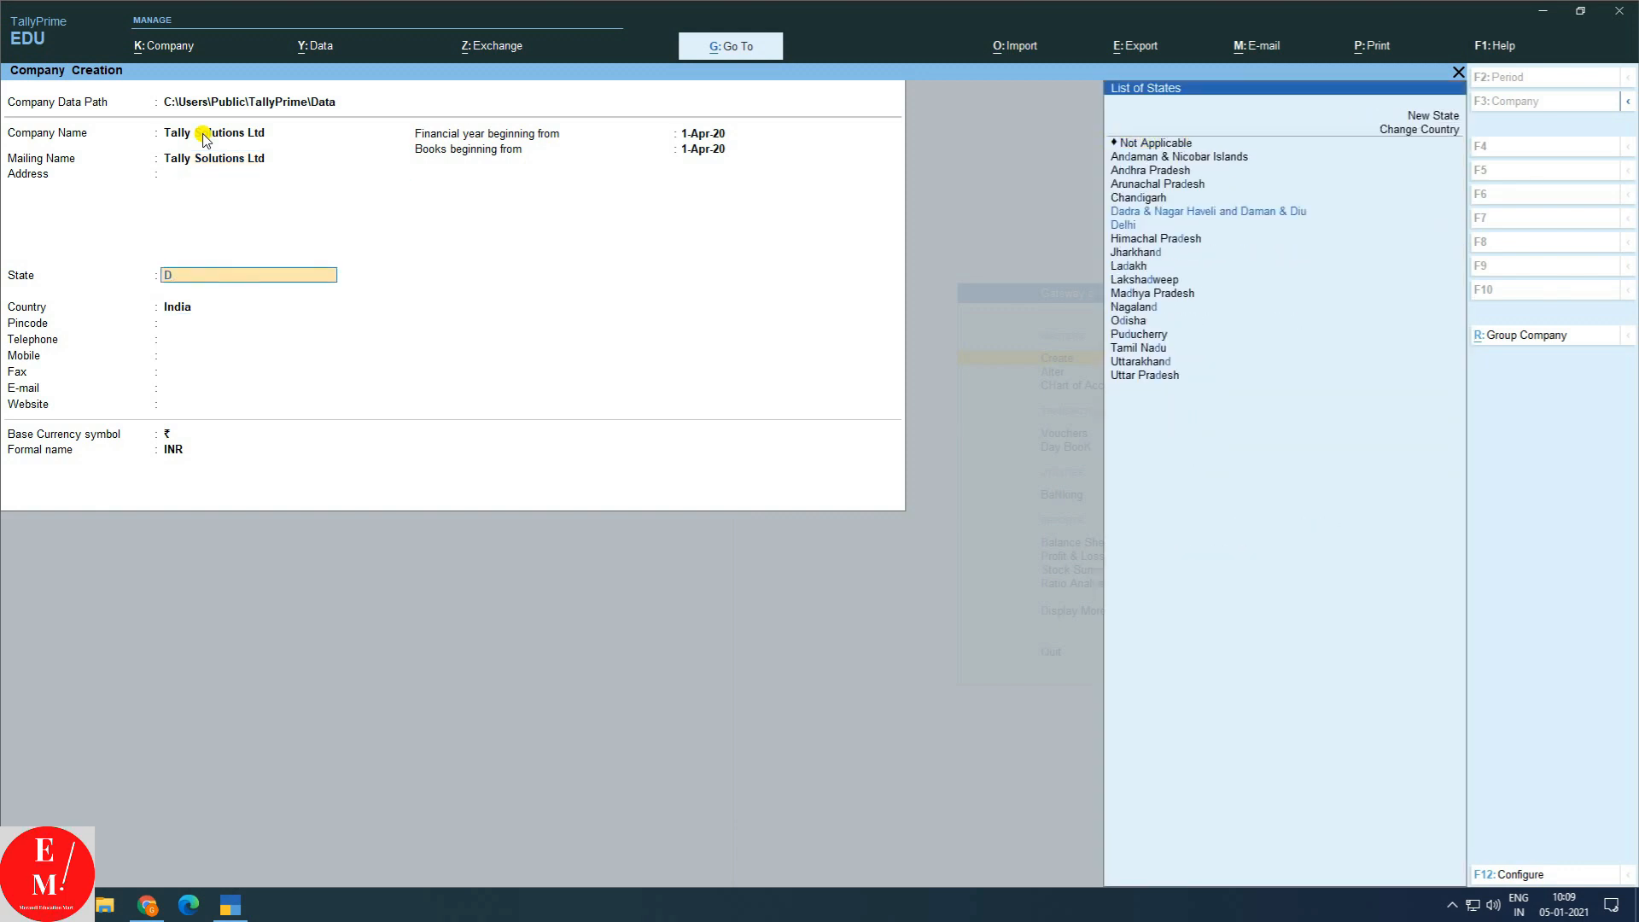
key(Down)
key(Down)
key(Return)
key(Return)
key(Return)
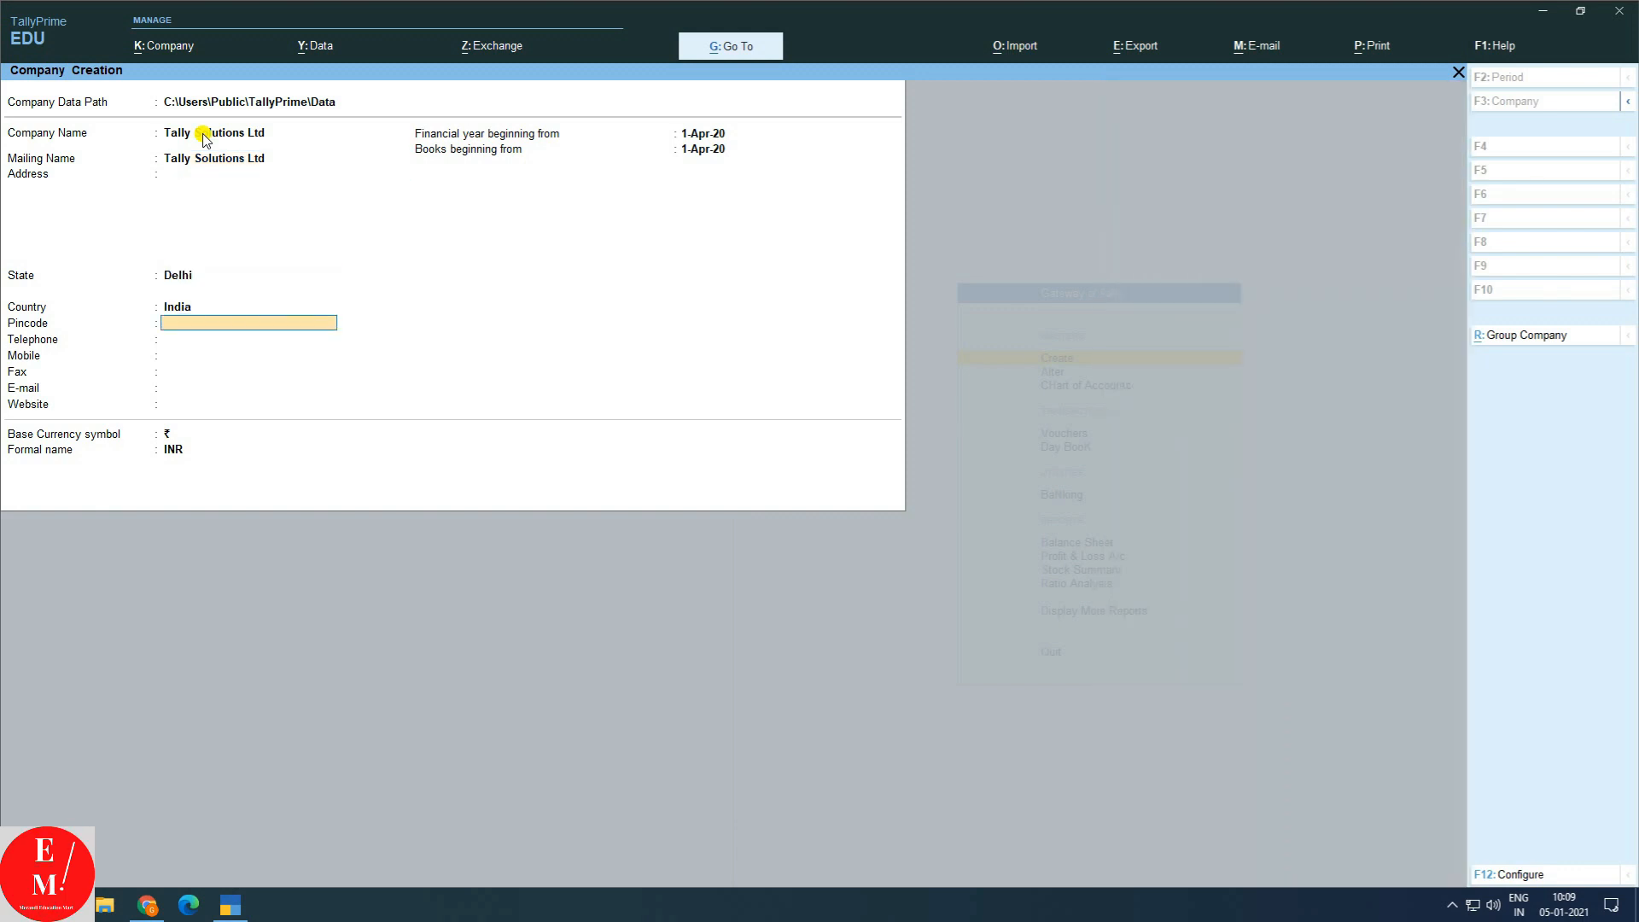
Save the company with blank contact fields, 1-Apr-20 start dates and INR currency, and close its features form
key(Return)
key(Return)
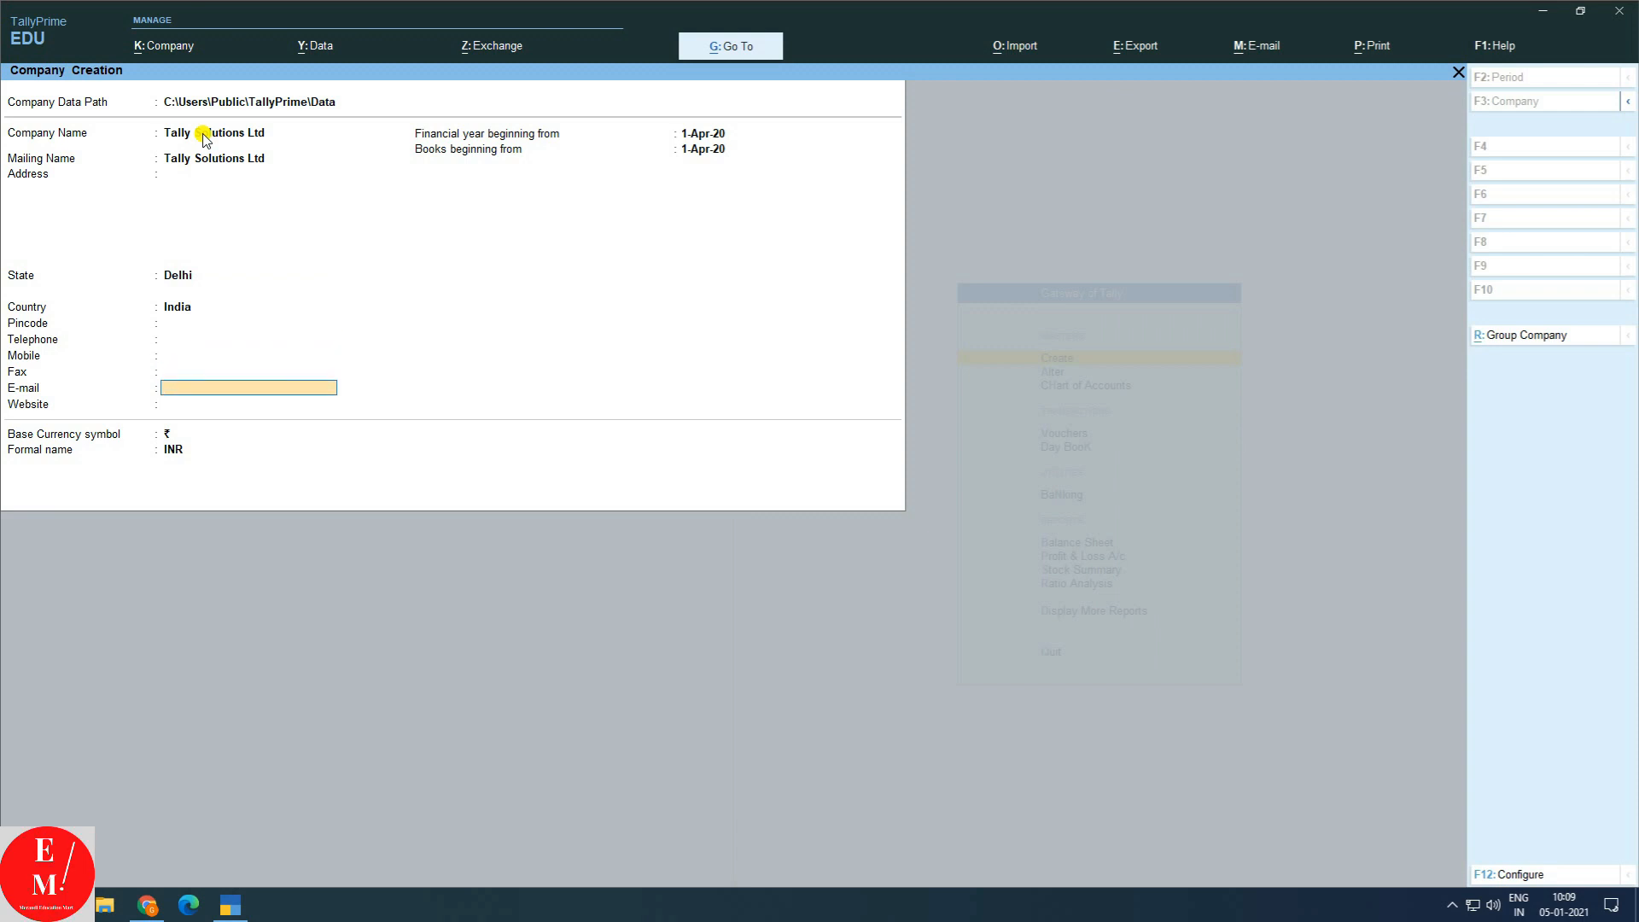
key(Return)
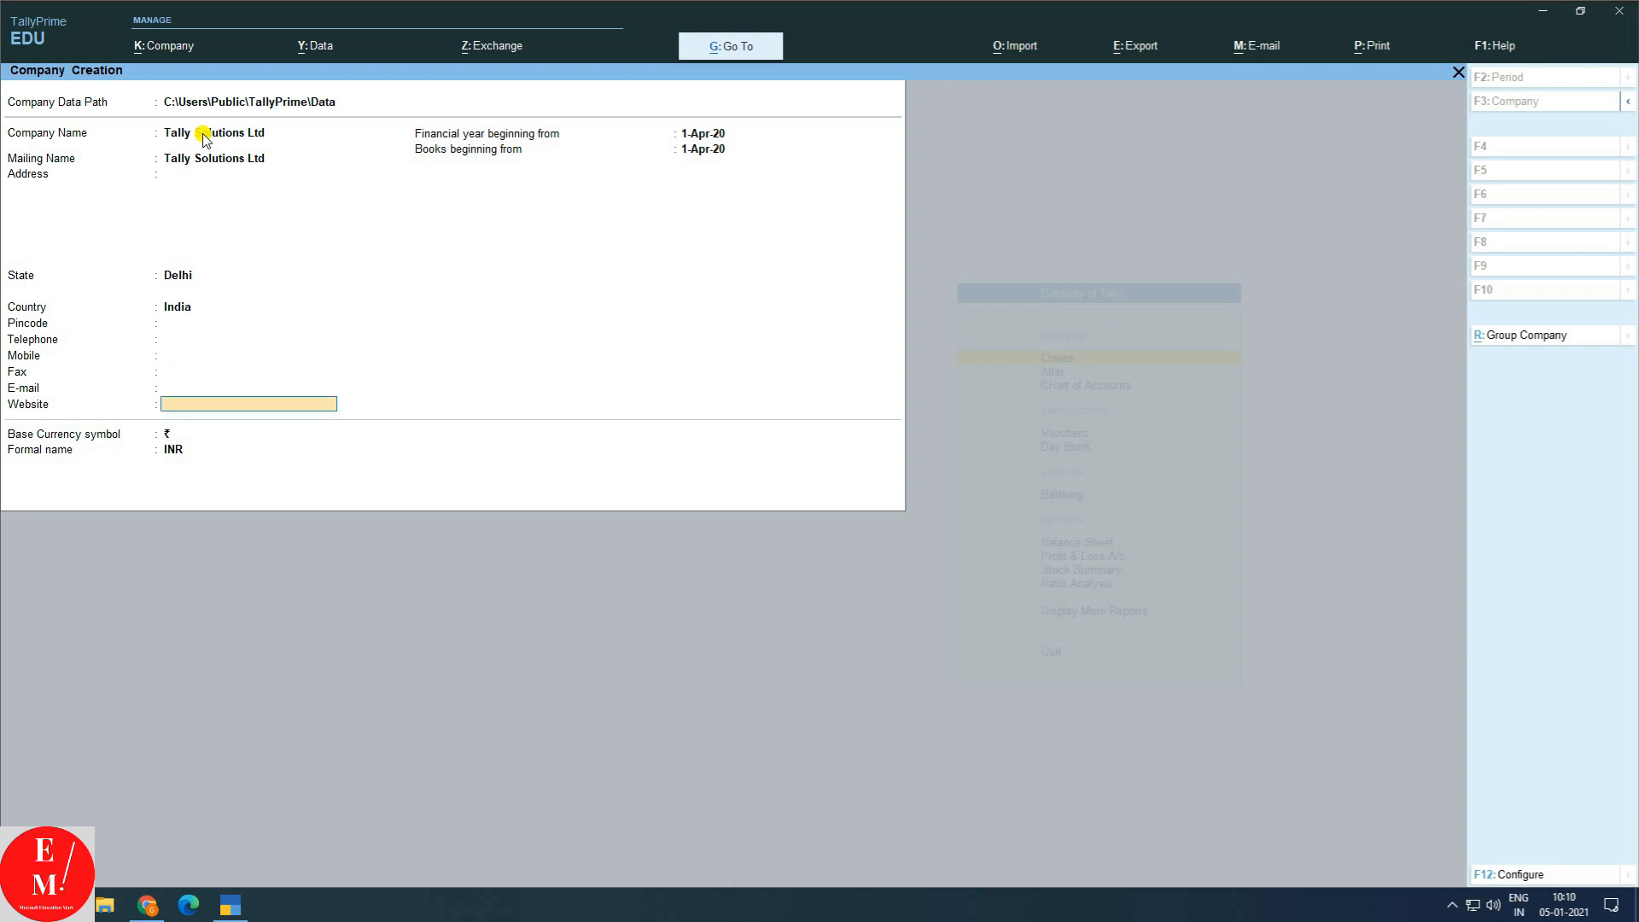
key(Return)
key(Return)
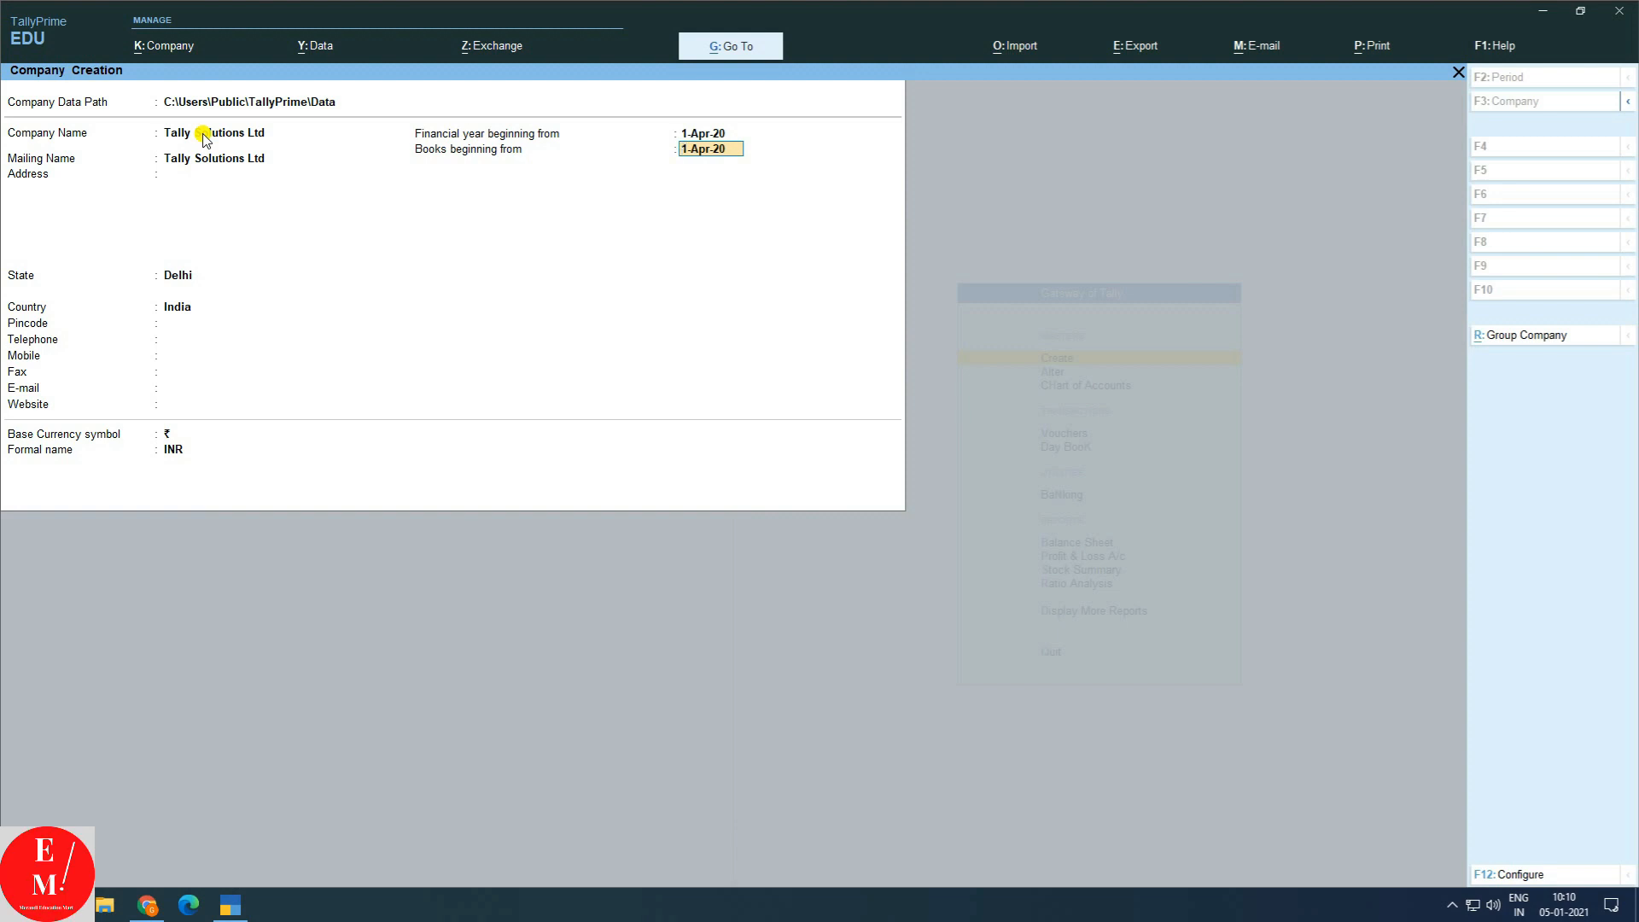
key(Return)
key(Return)
key(Return)
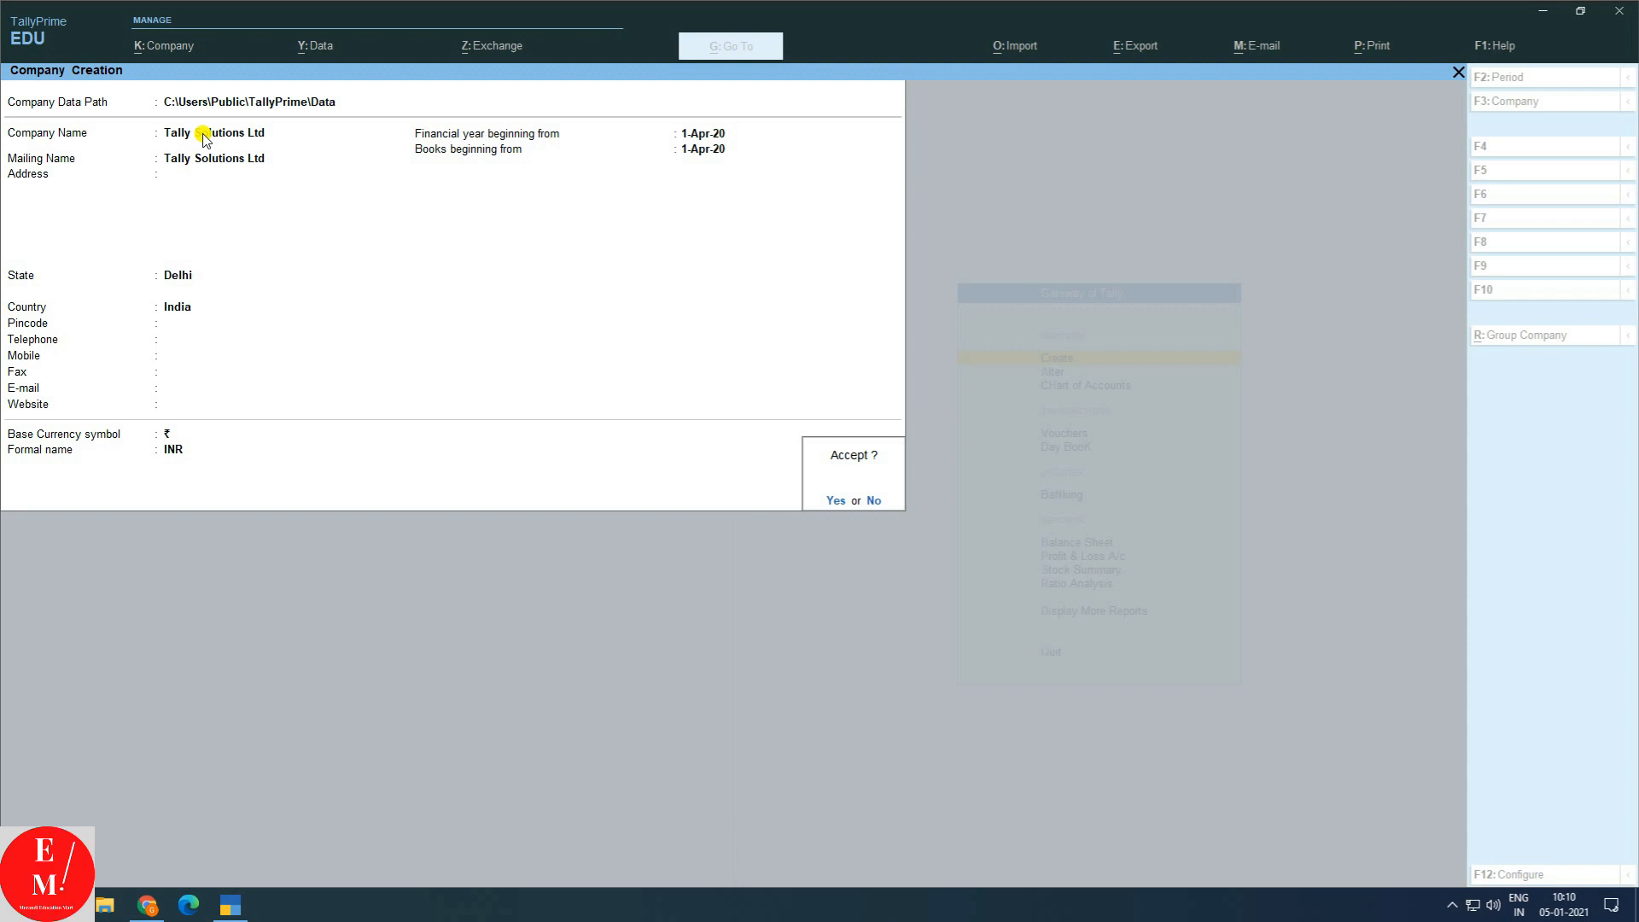
click(202, 133)
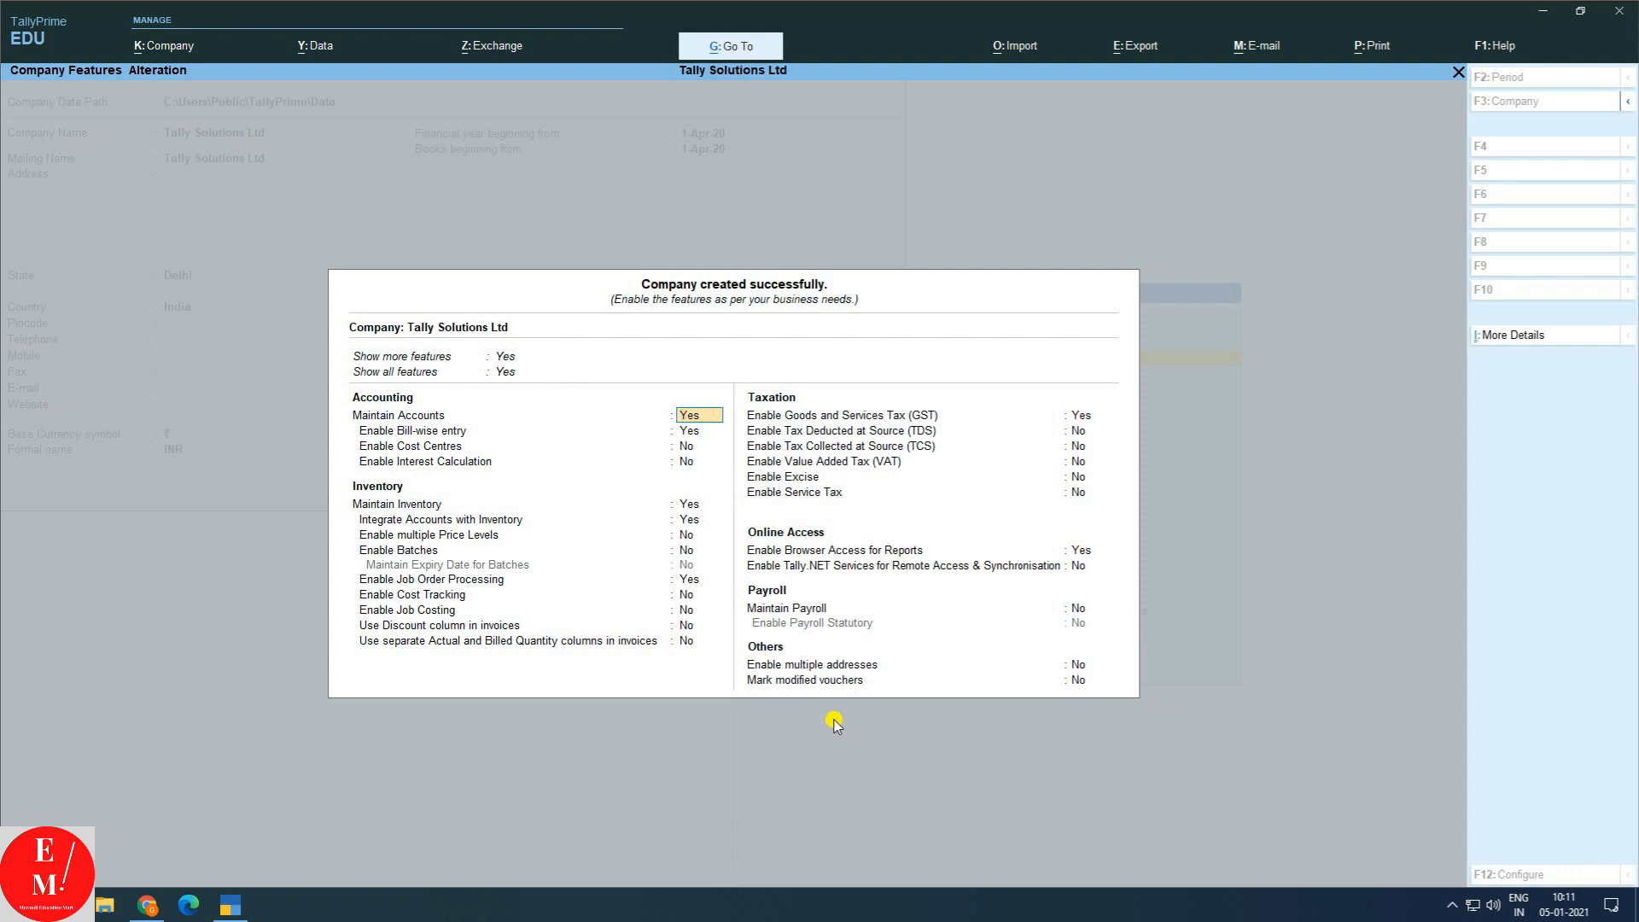
key(Escape)
key(y)
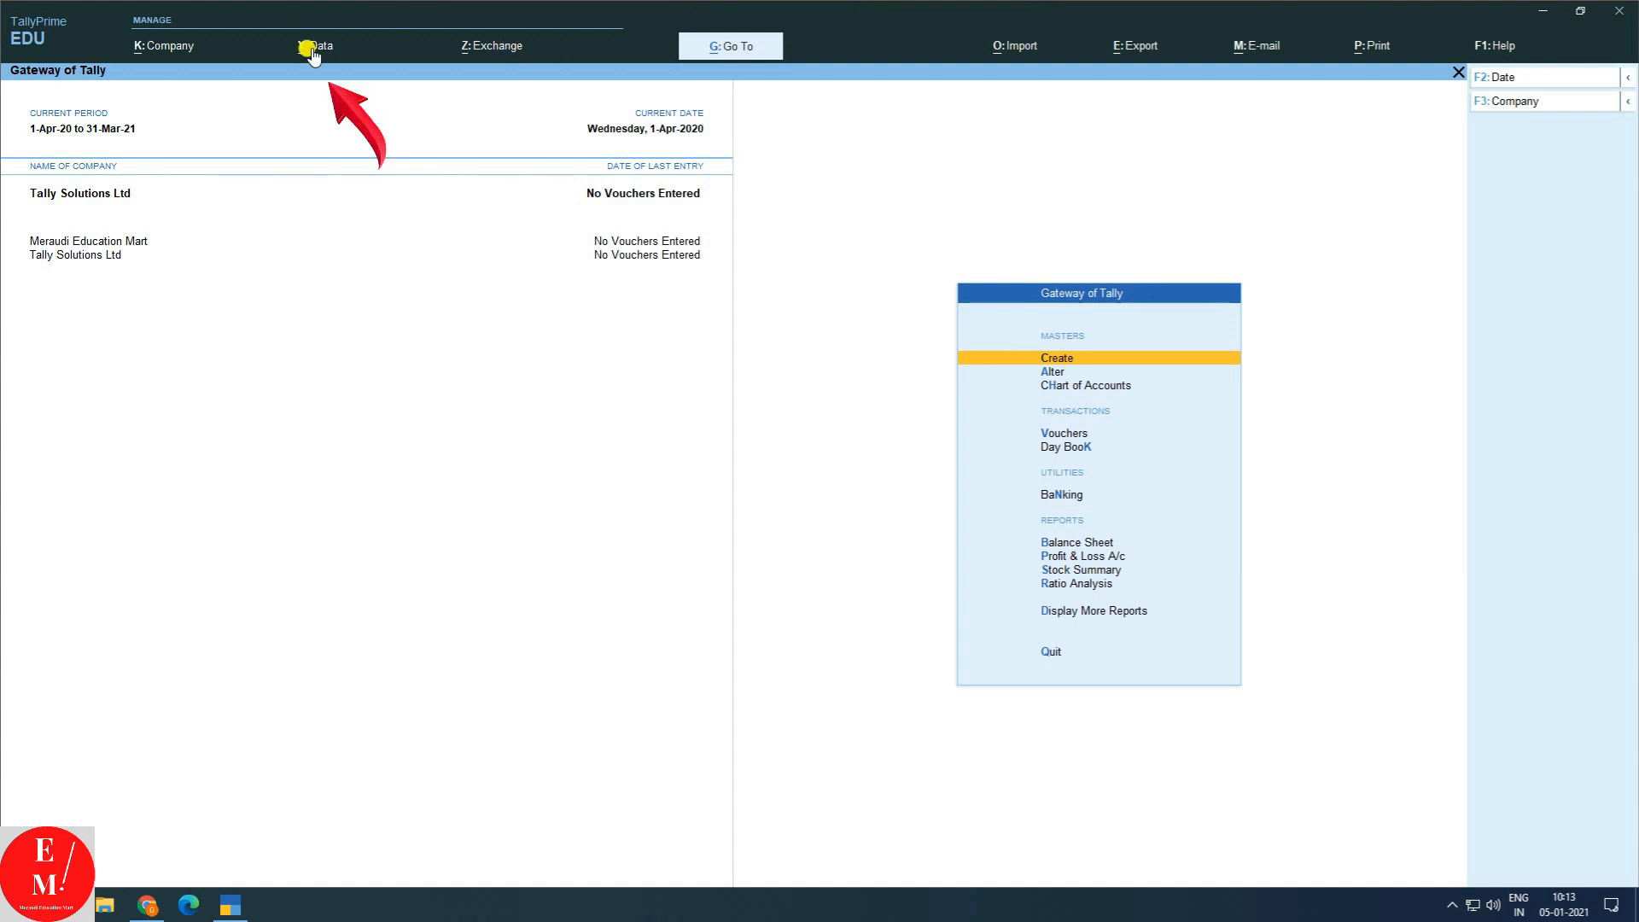
Examine the company data options and the drives and folders available for the Company Data Path
key(alt+y)
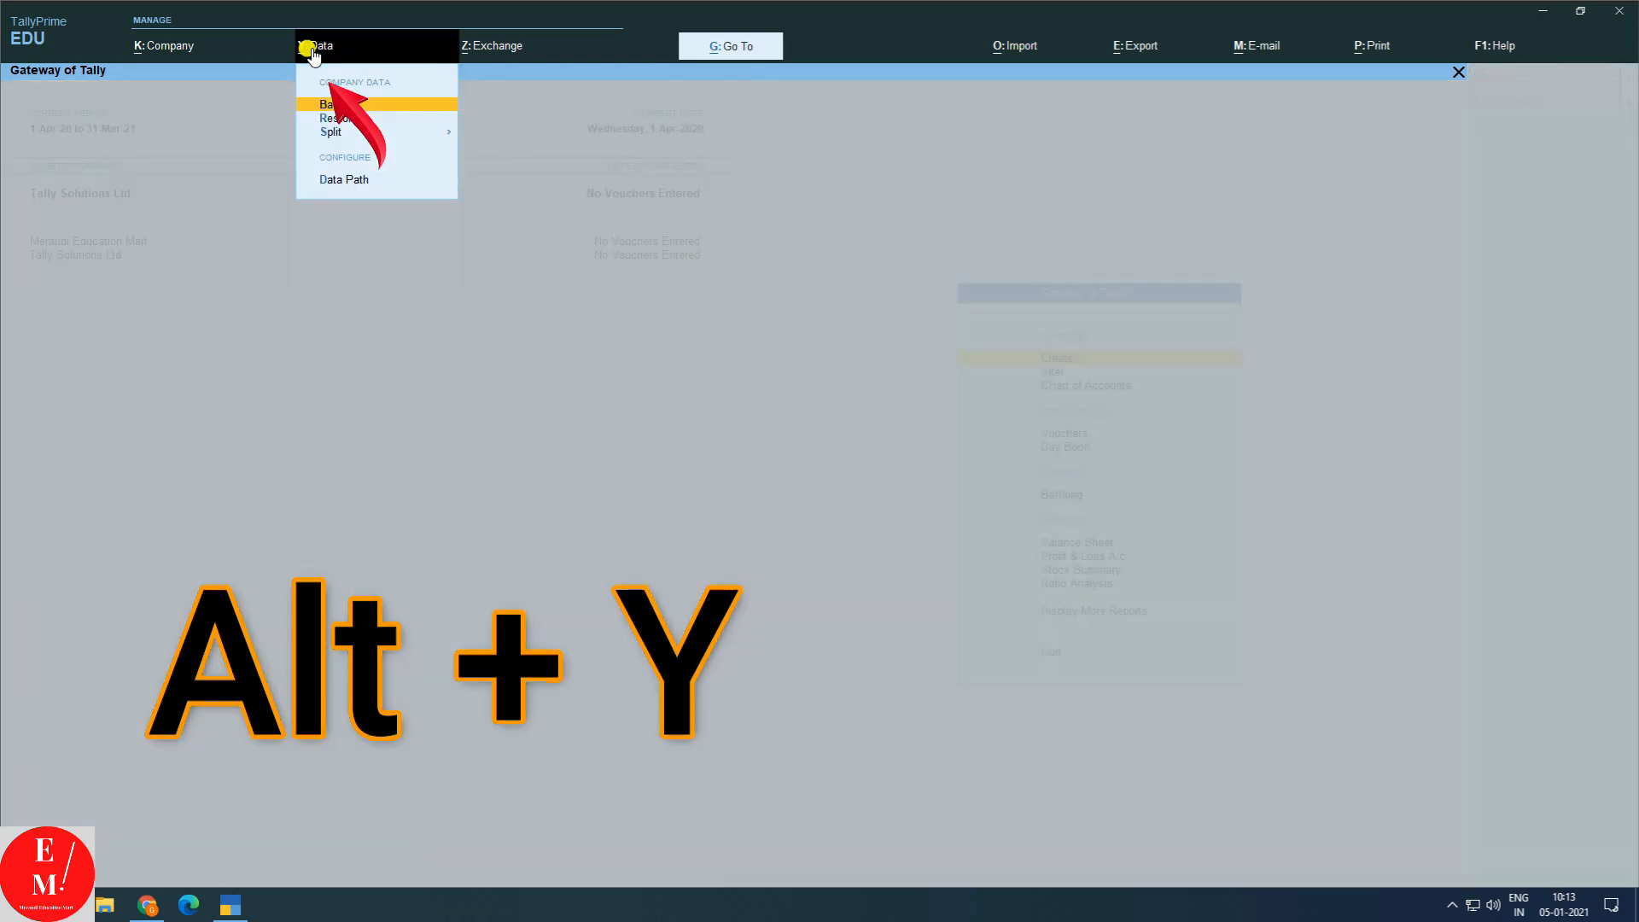
key(Escape)
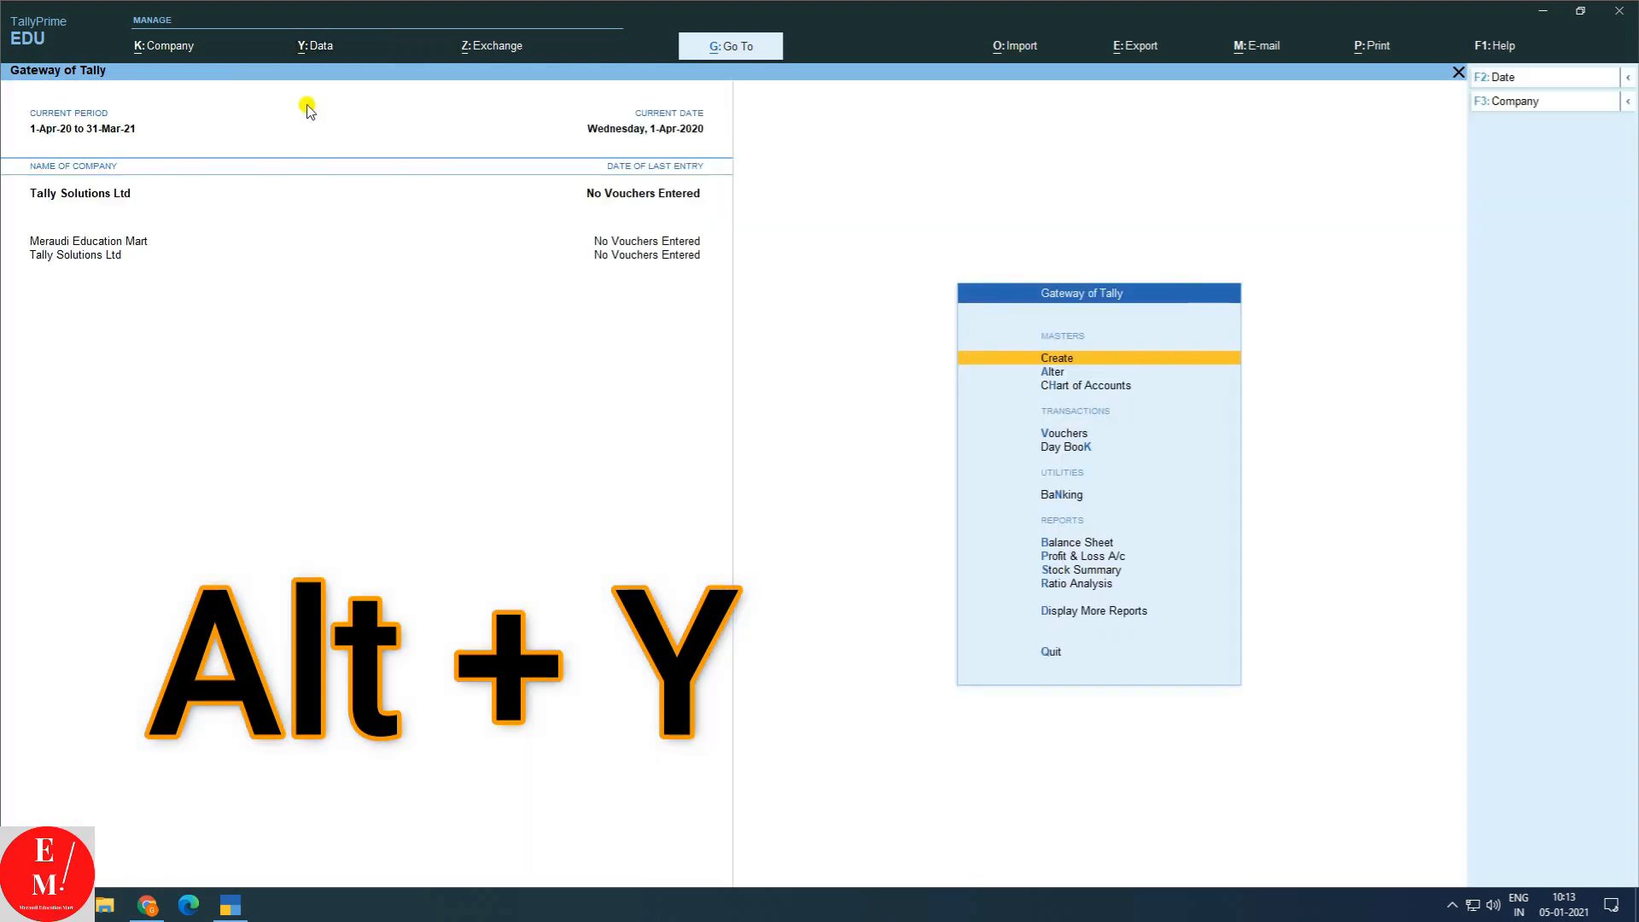
click(316, 45)
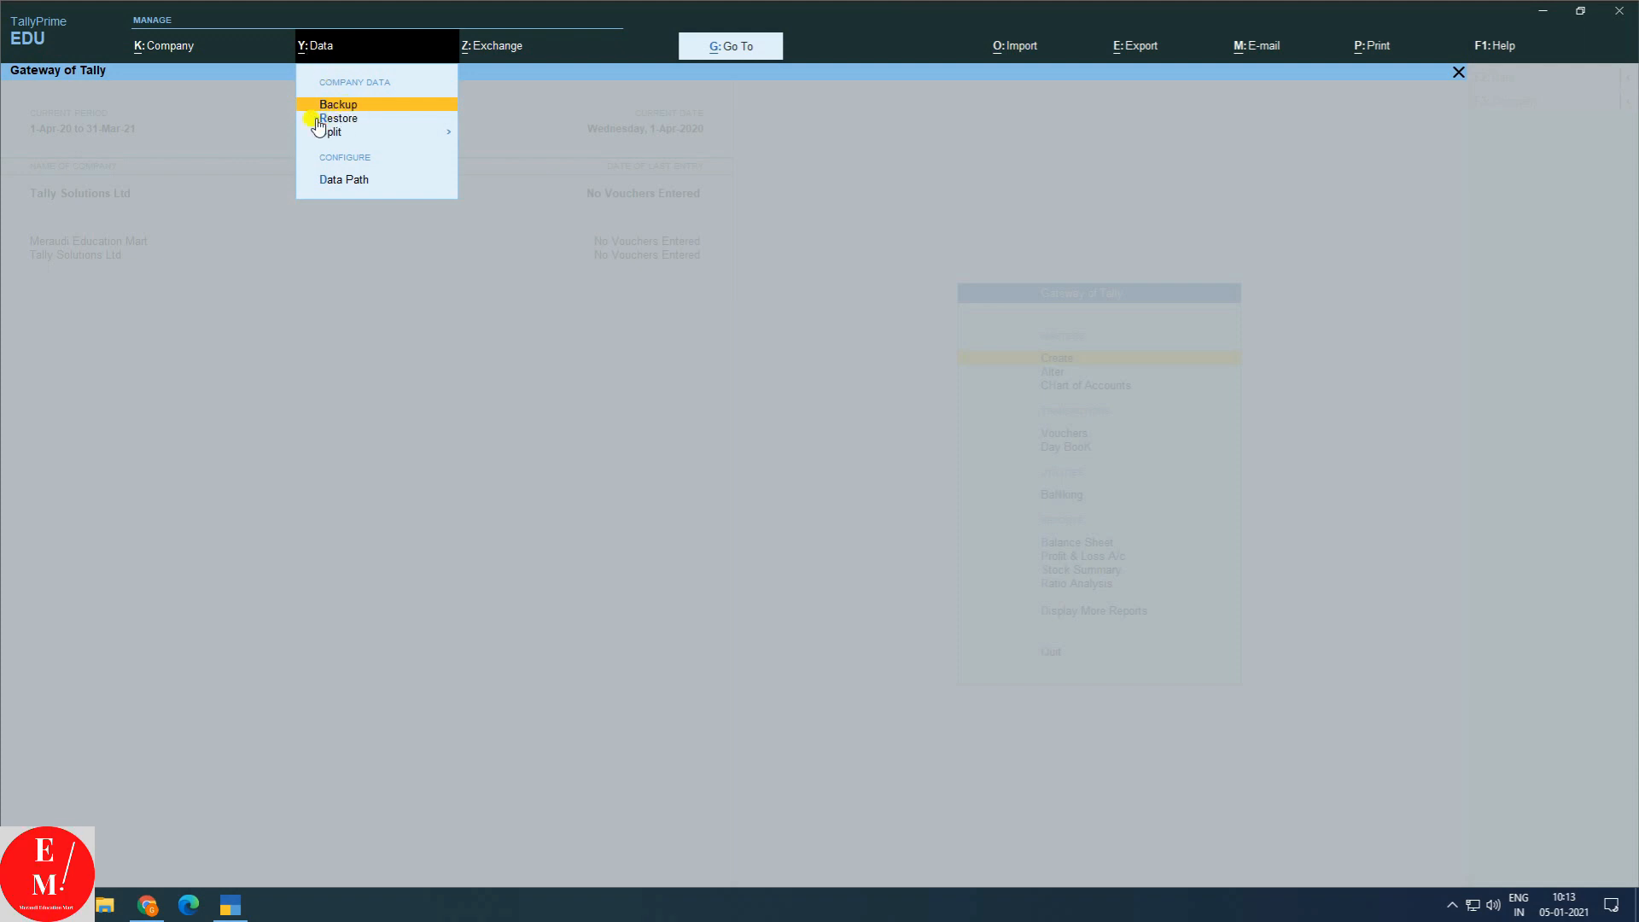
click(351, 187)
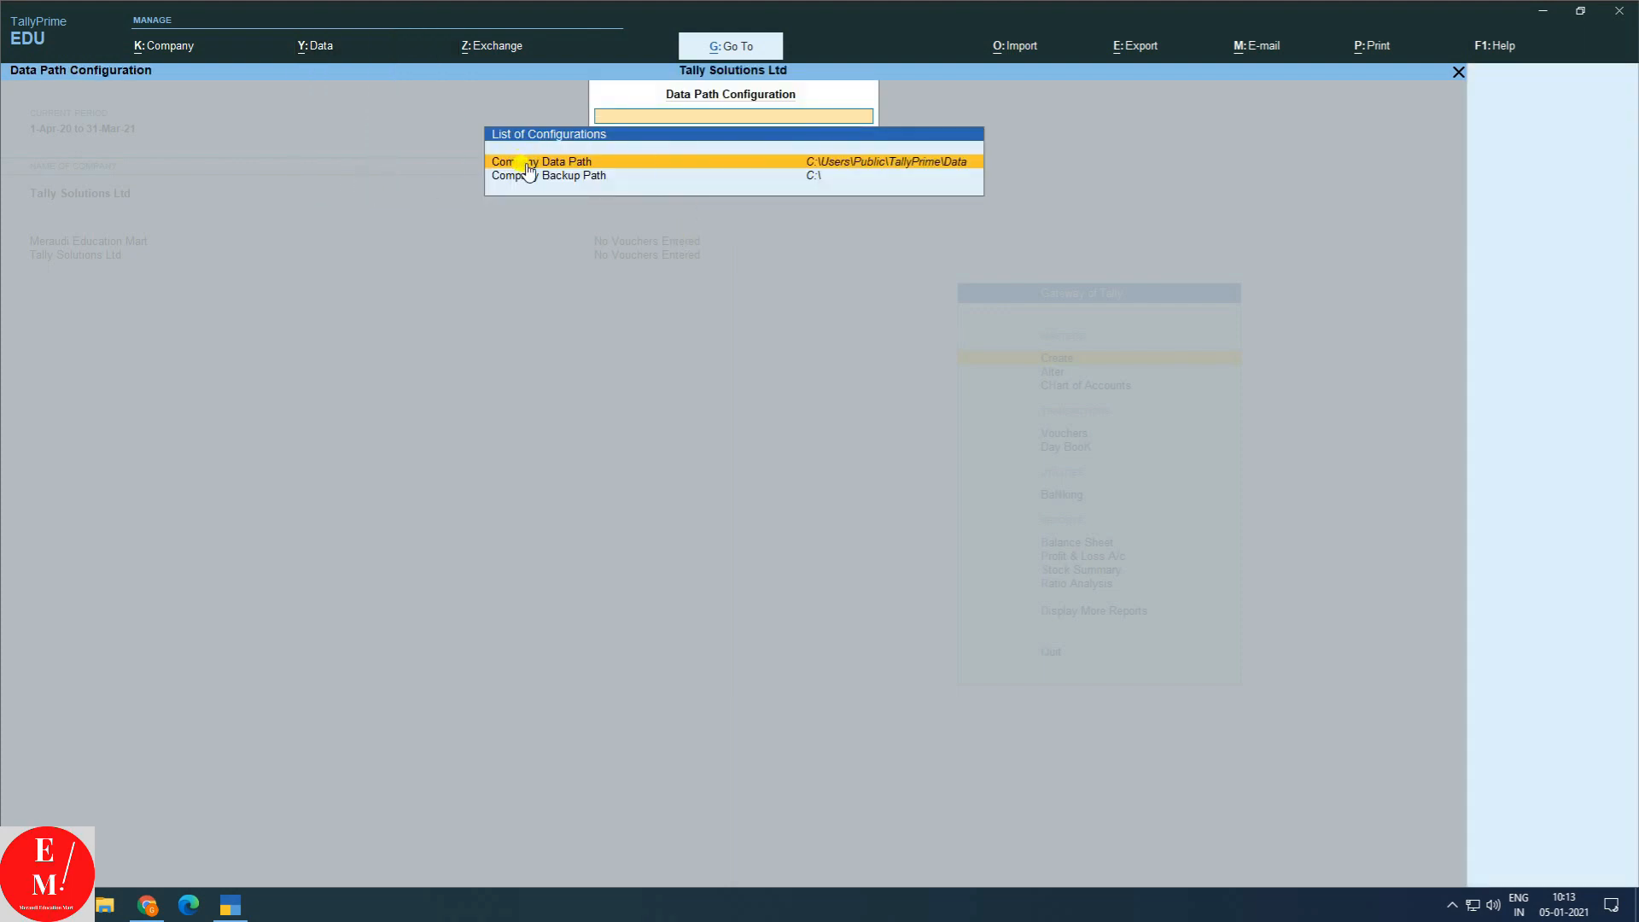
click(835, 165)
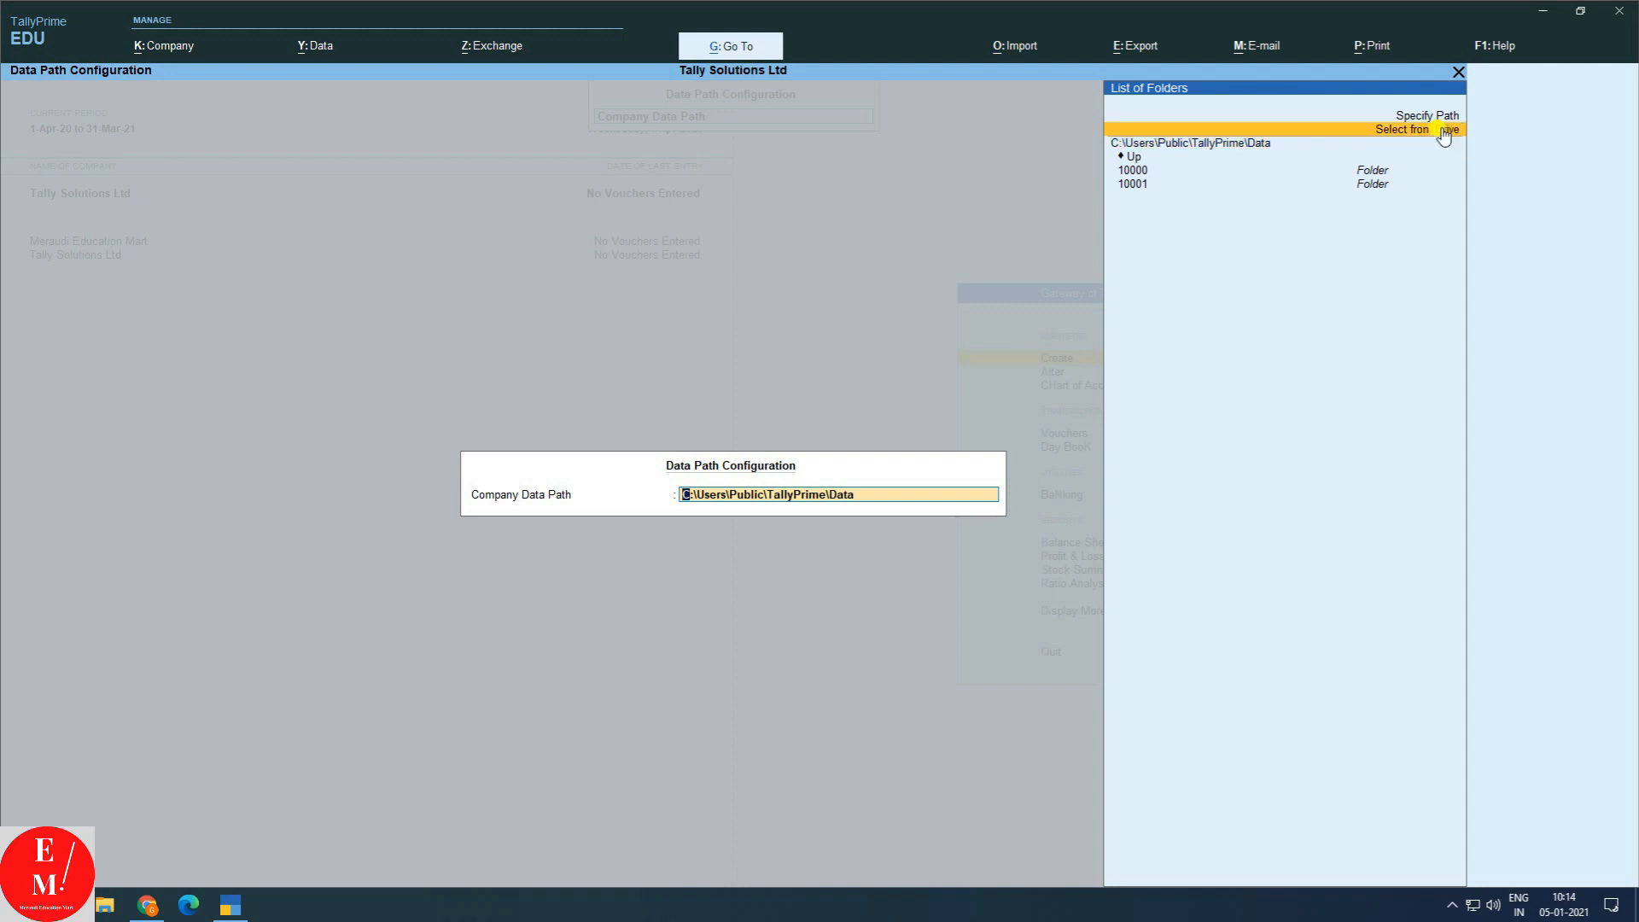
click(1443, 132)
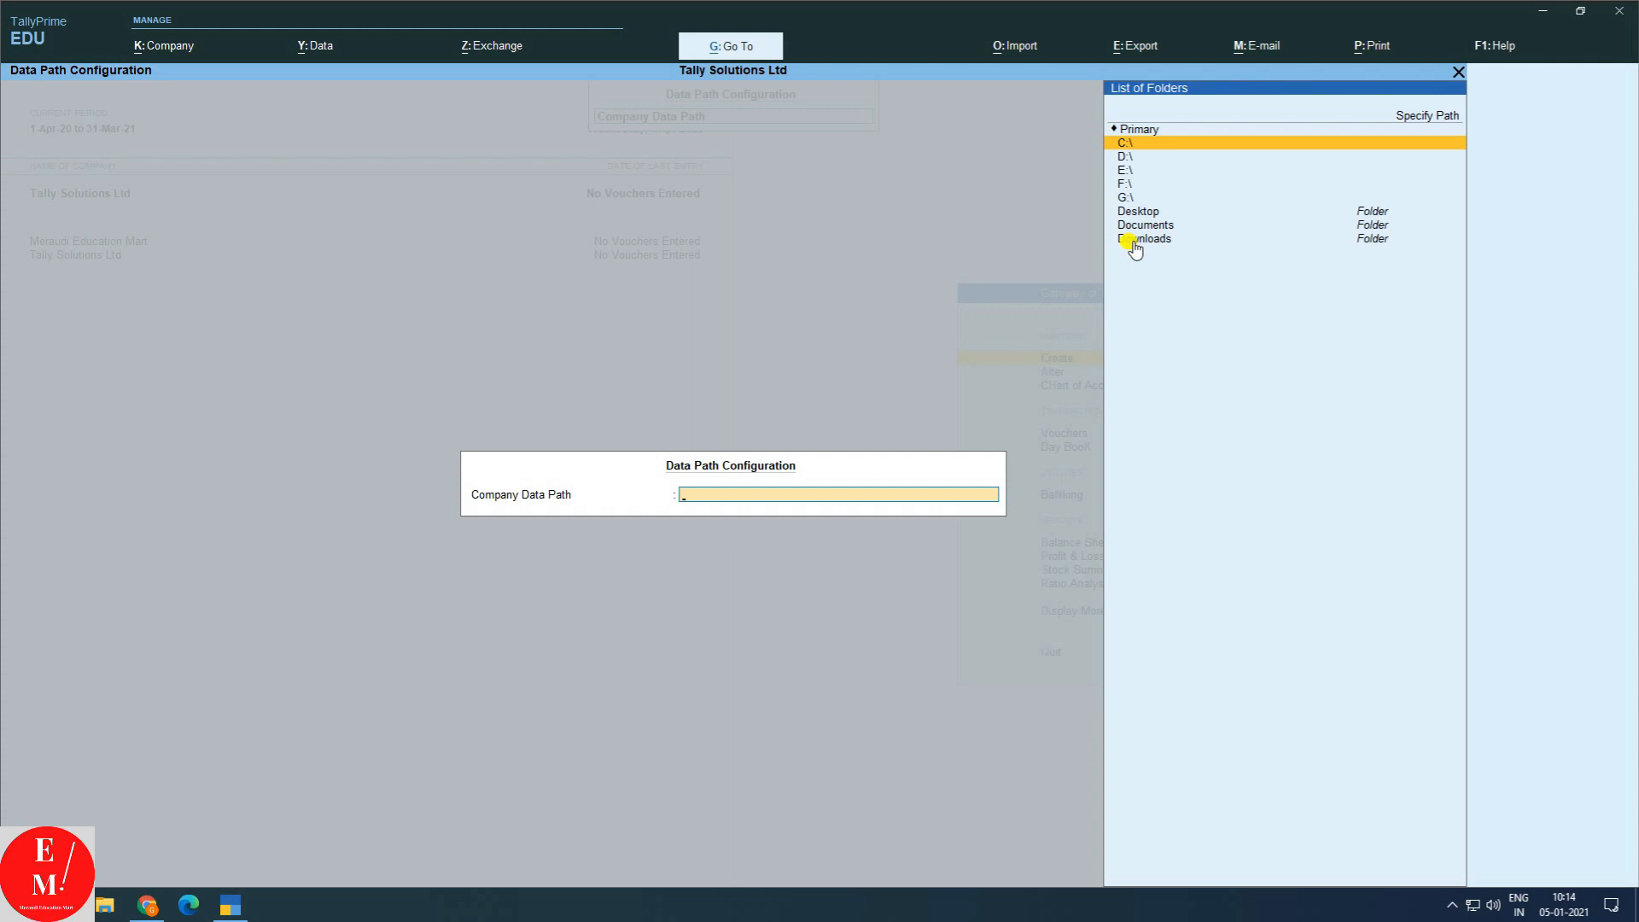
key(Escape)
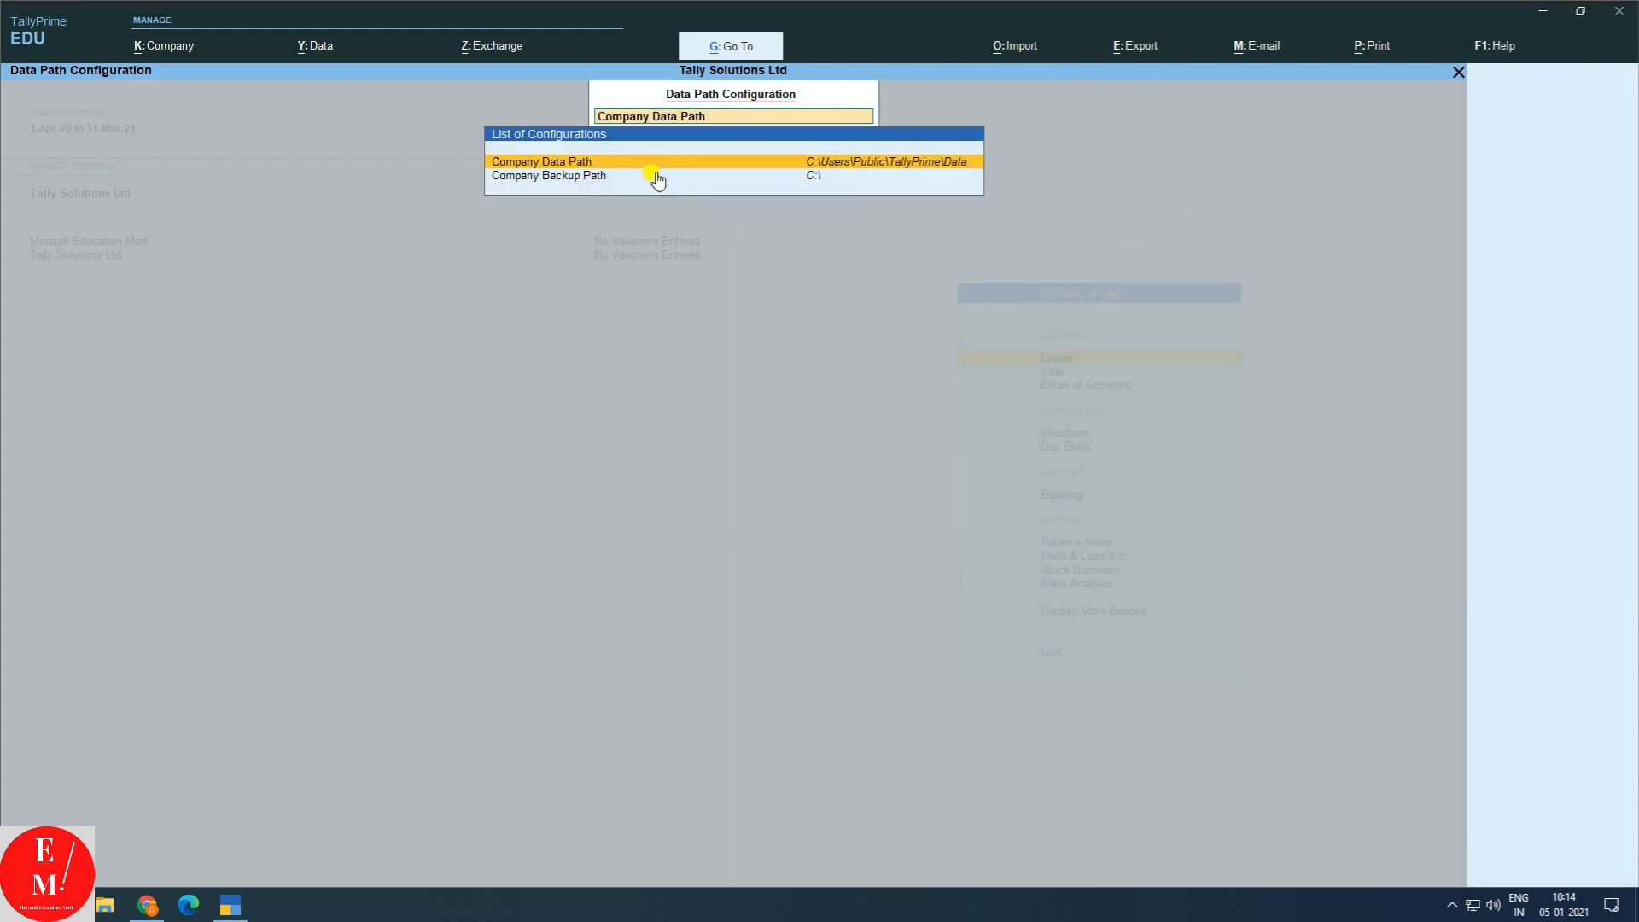
Check the Company Backup Path entry and leave the data path configuration
click(591, 178)
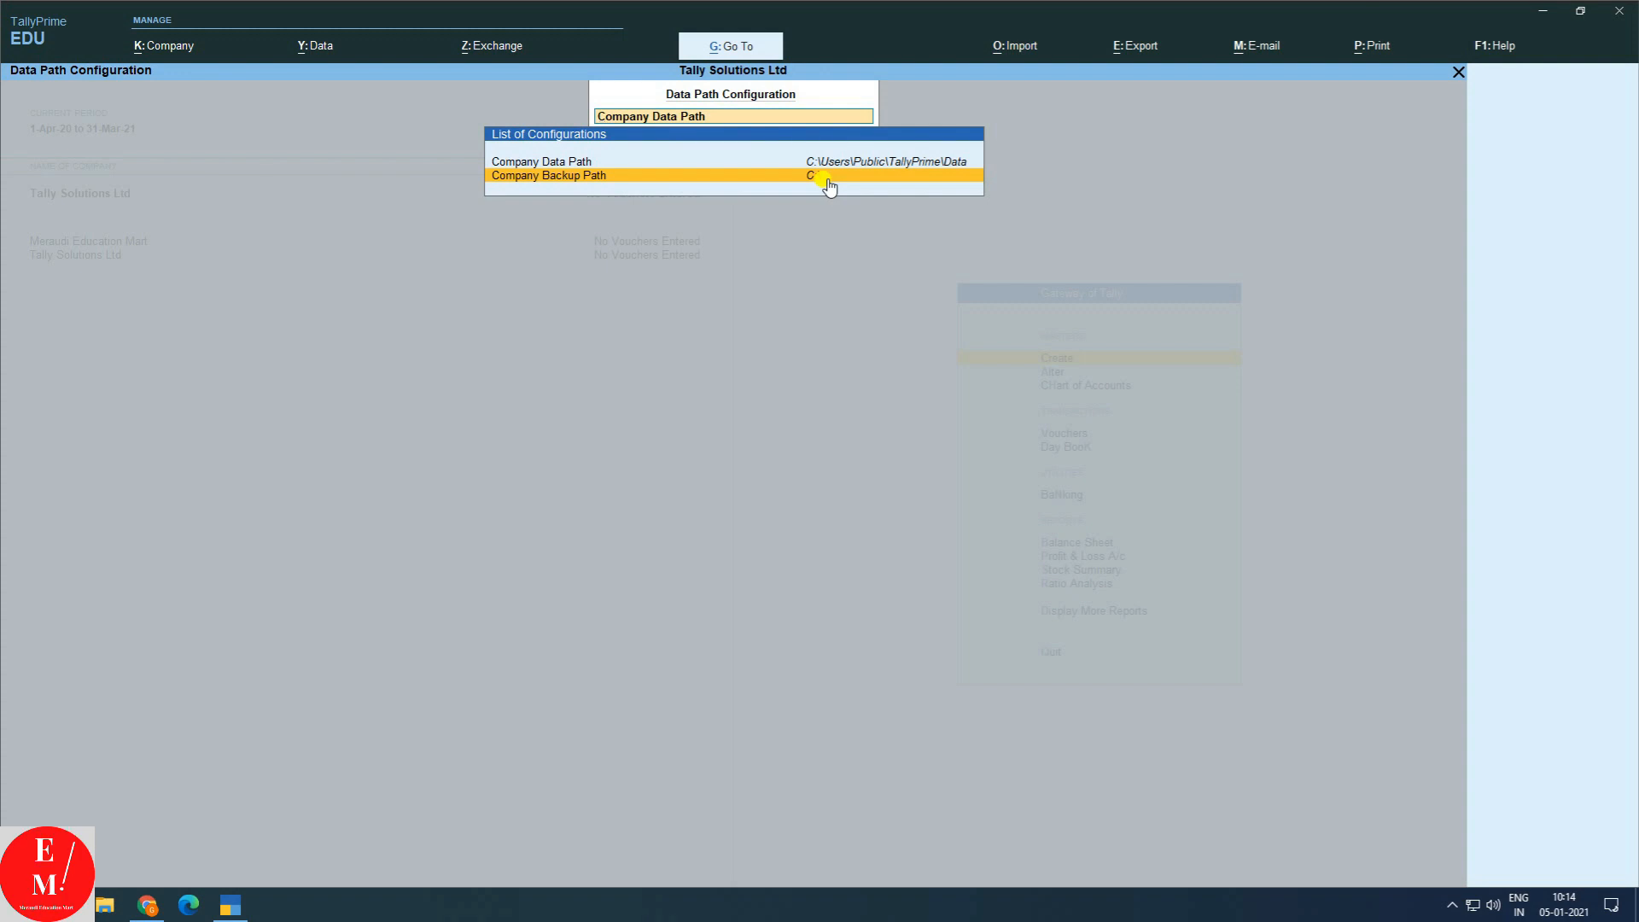
key(Up)
key(Escape)
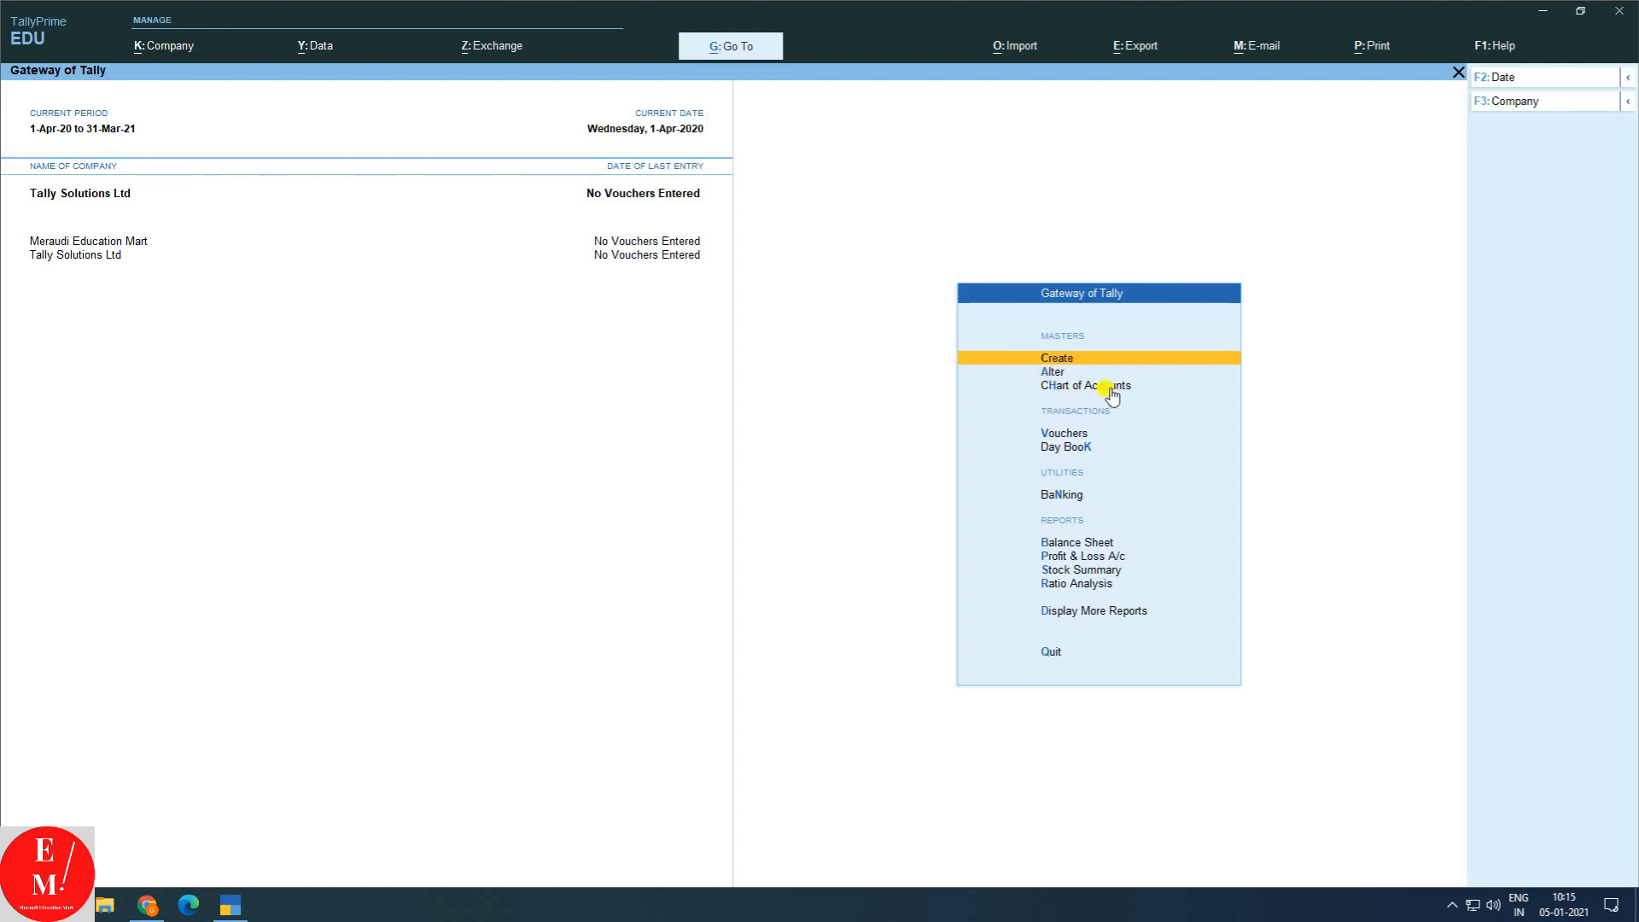
View the list of masters and the blank ledger creation form, and return to the Gateway of Tally
click(1068, 365)
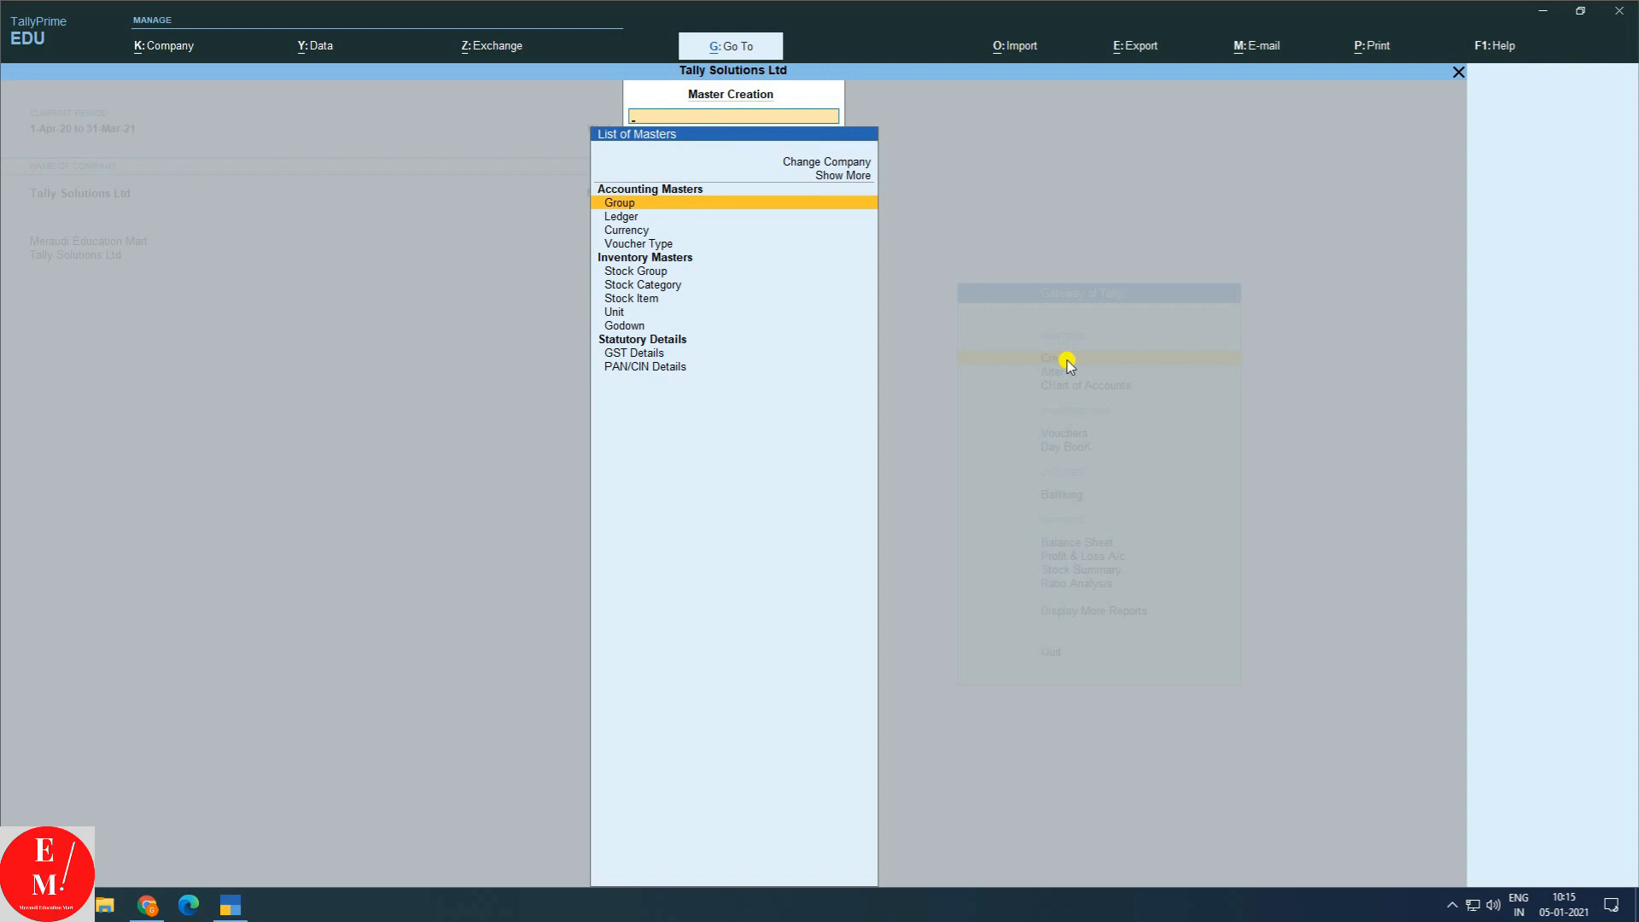
click(617, 219)
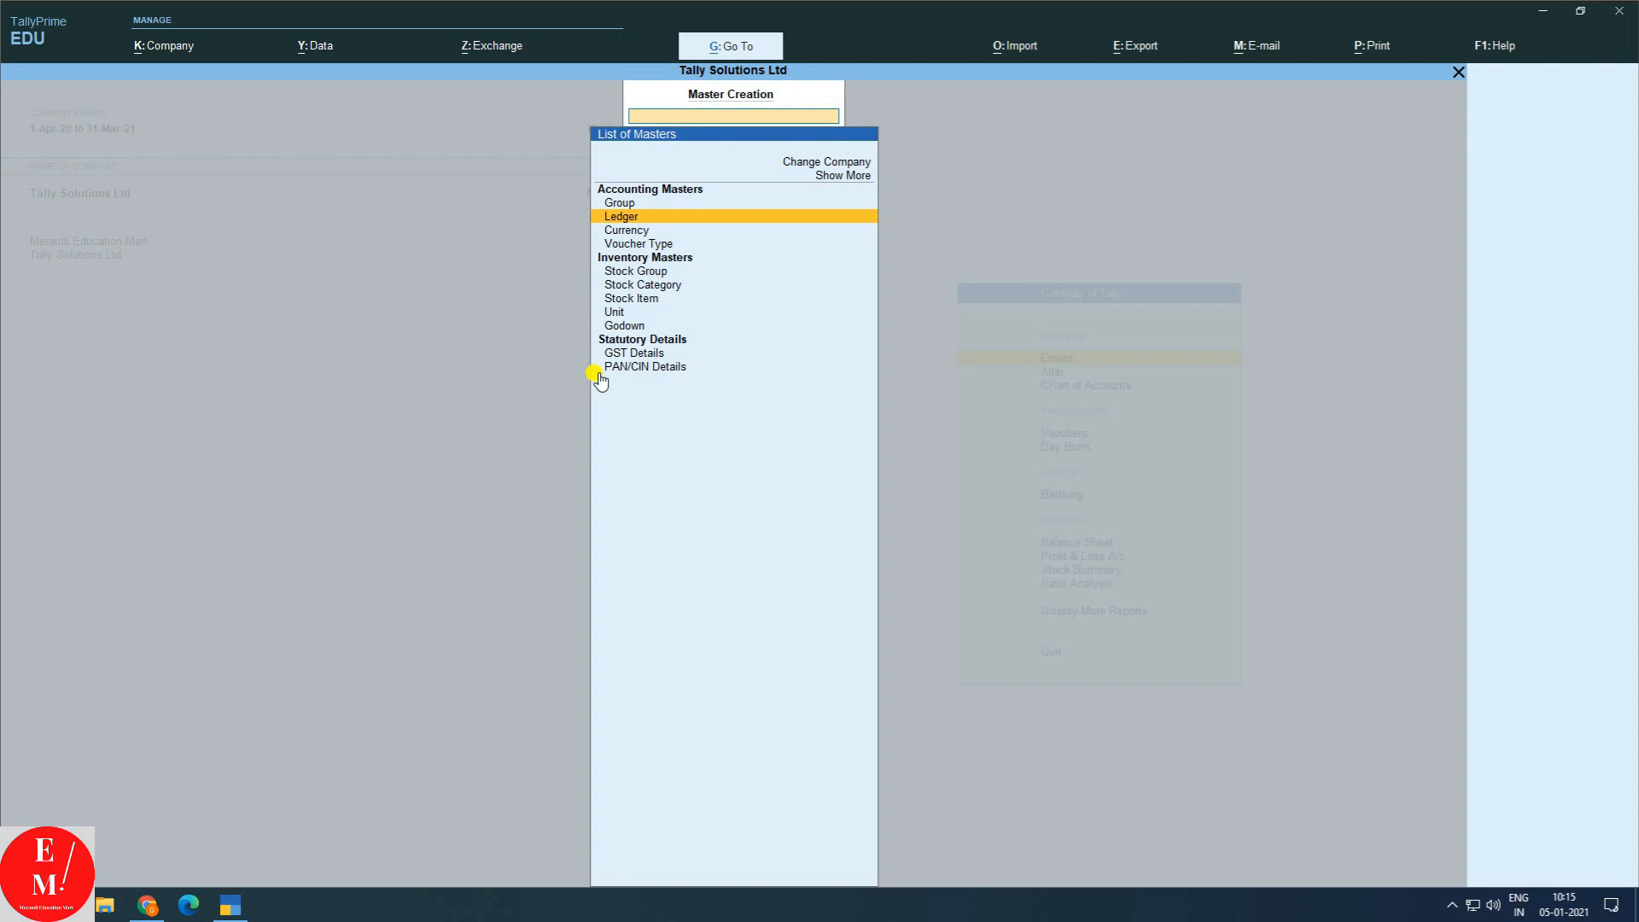
key(Return)
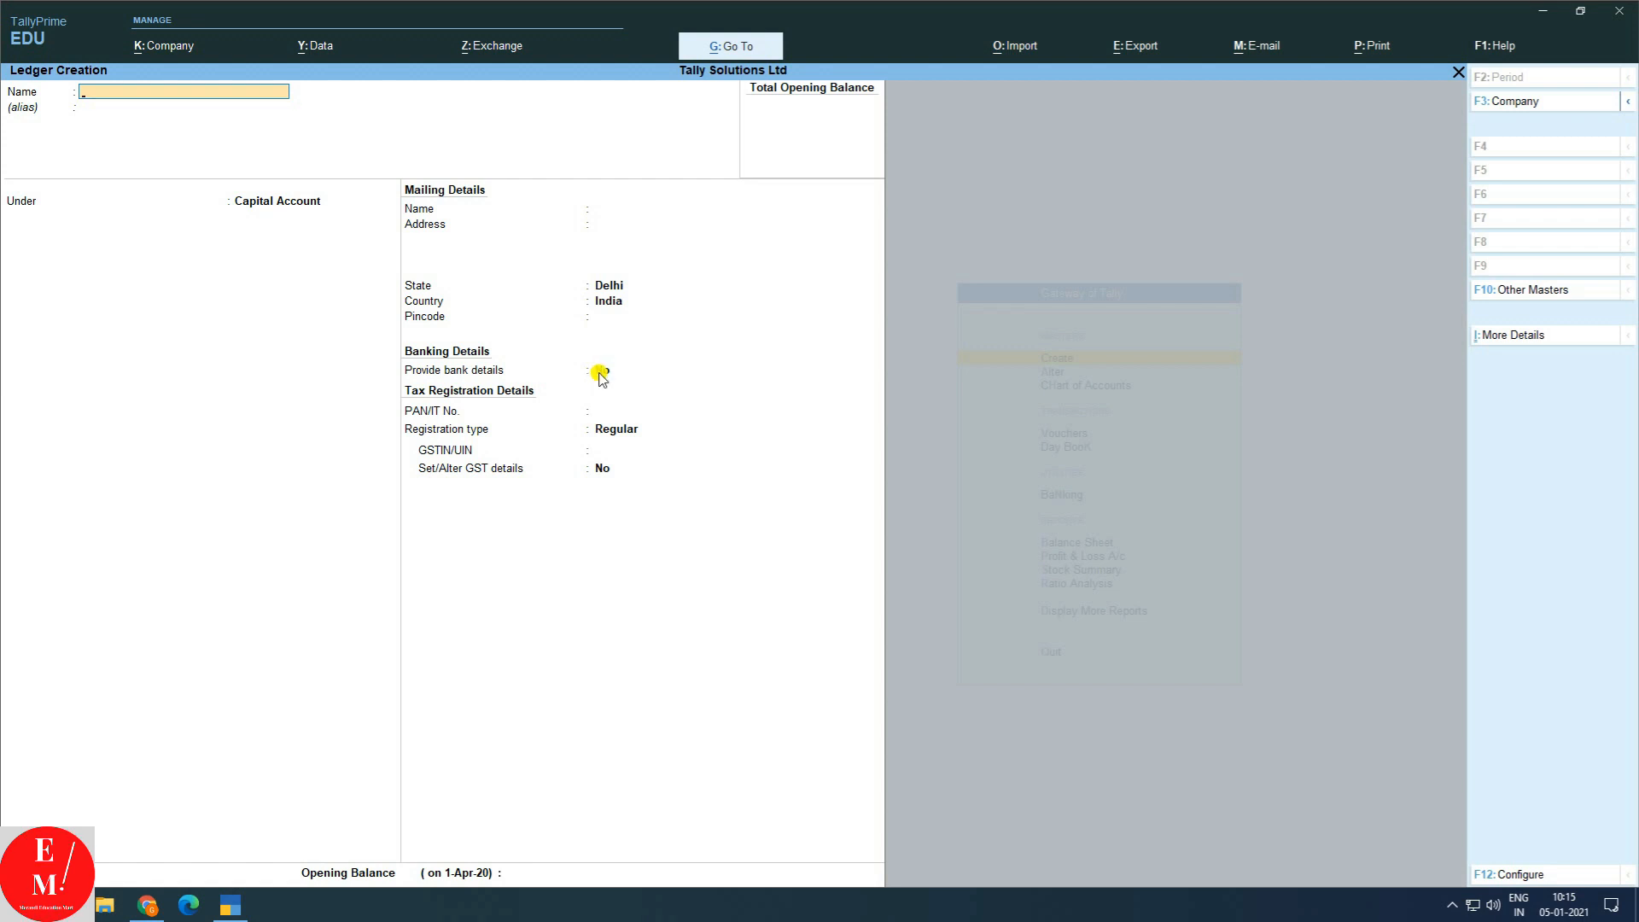
key(Escape)
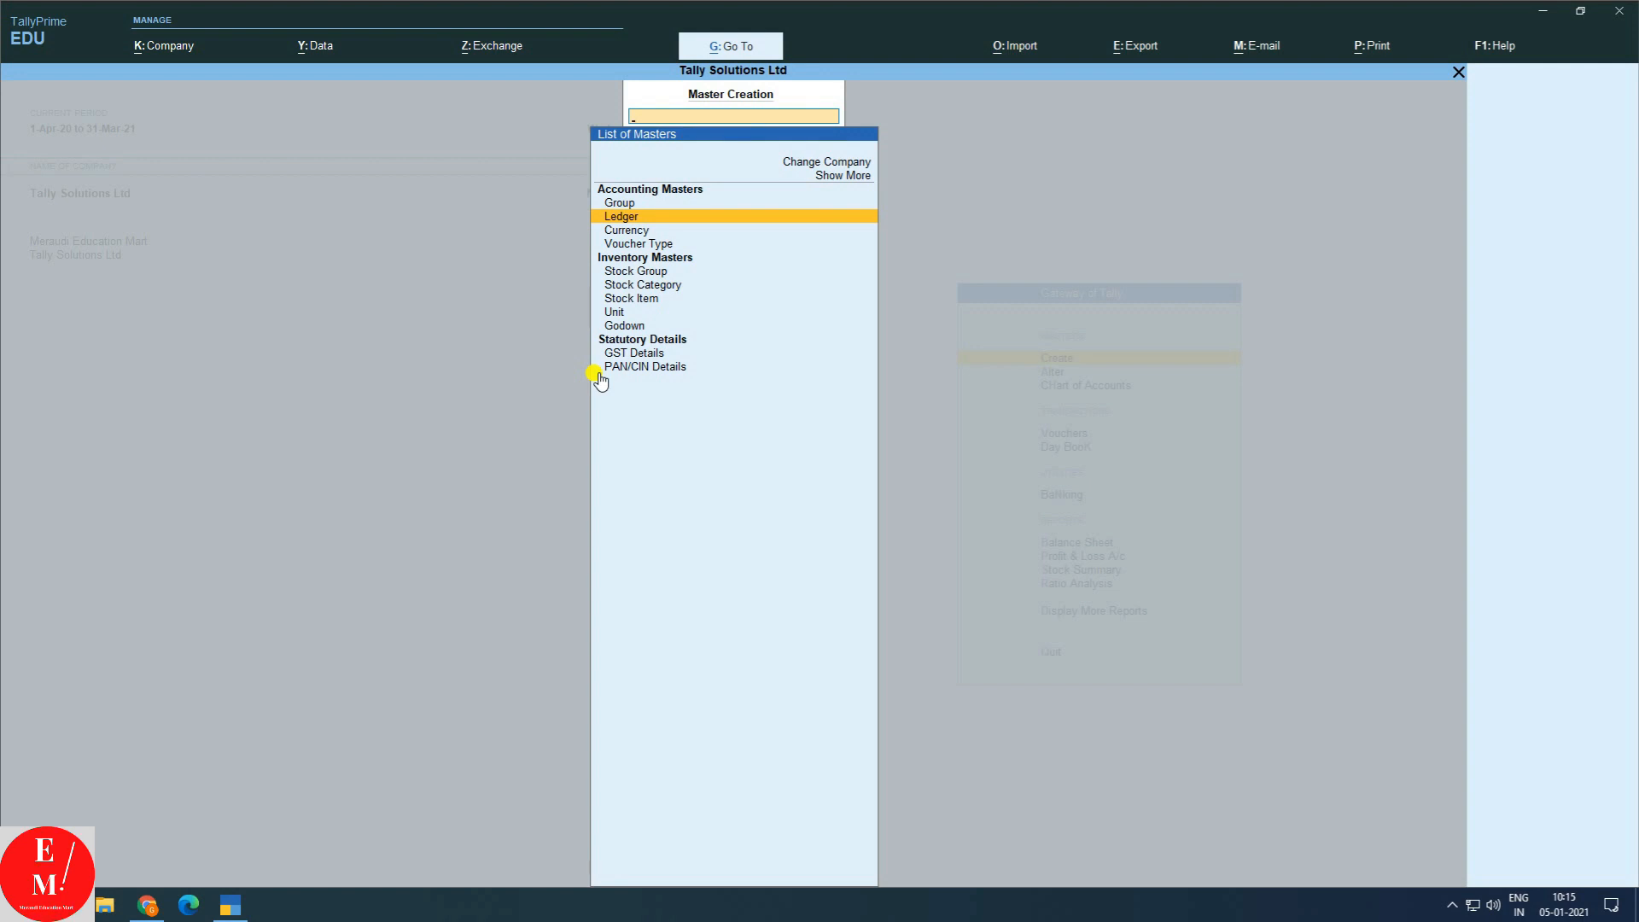
key(Escape)
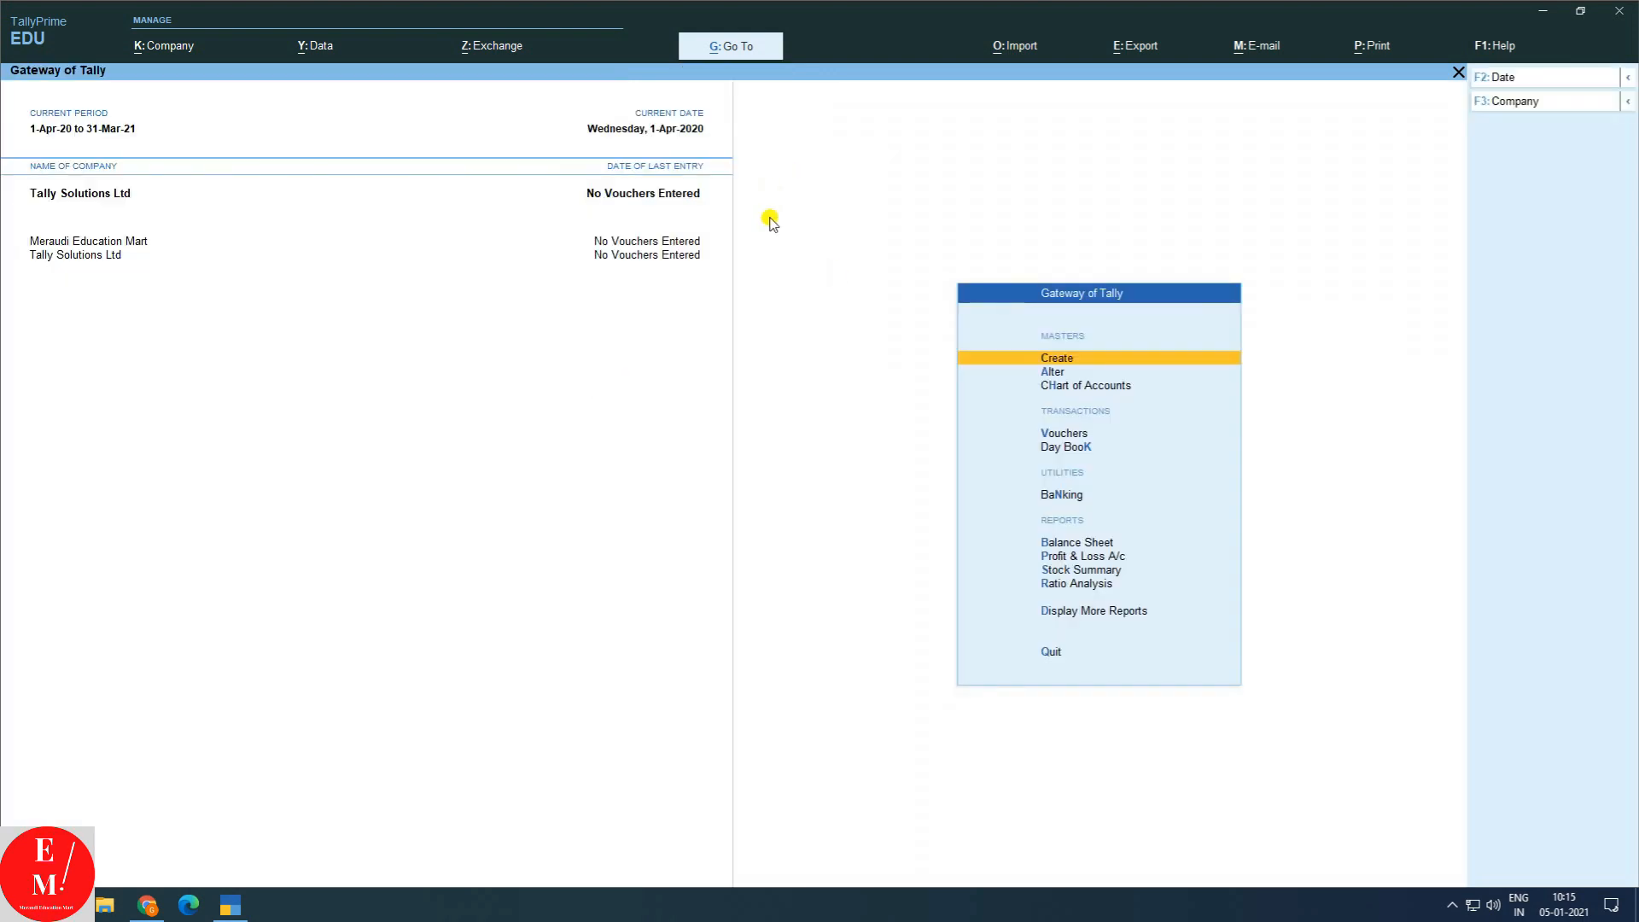
Open voucher creation and examine the additional voucher types grouped under Sales, Purchase, Receipt and Payment
click(1077, 435)
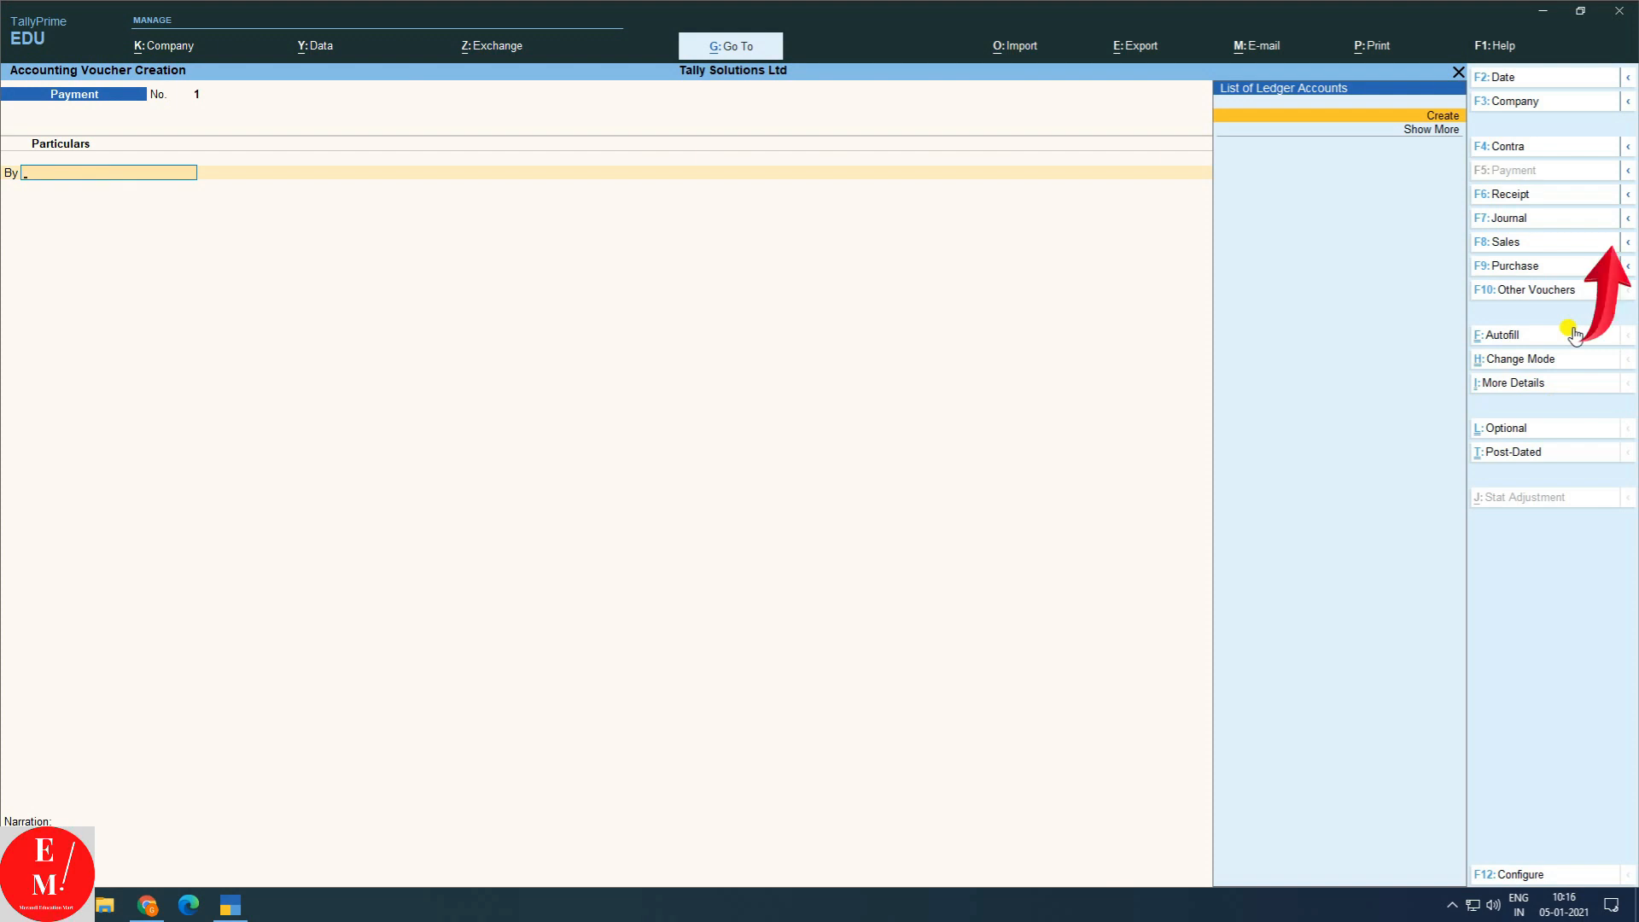
click(1628, 244)
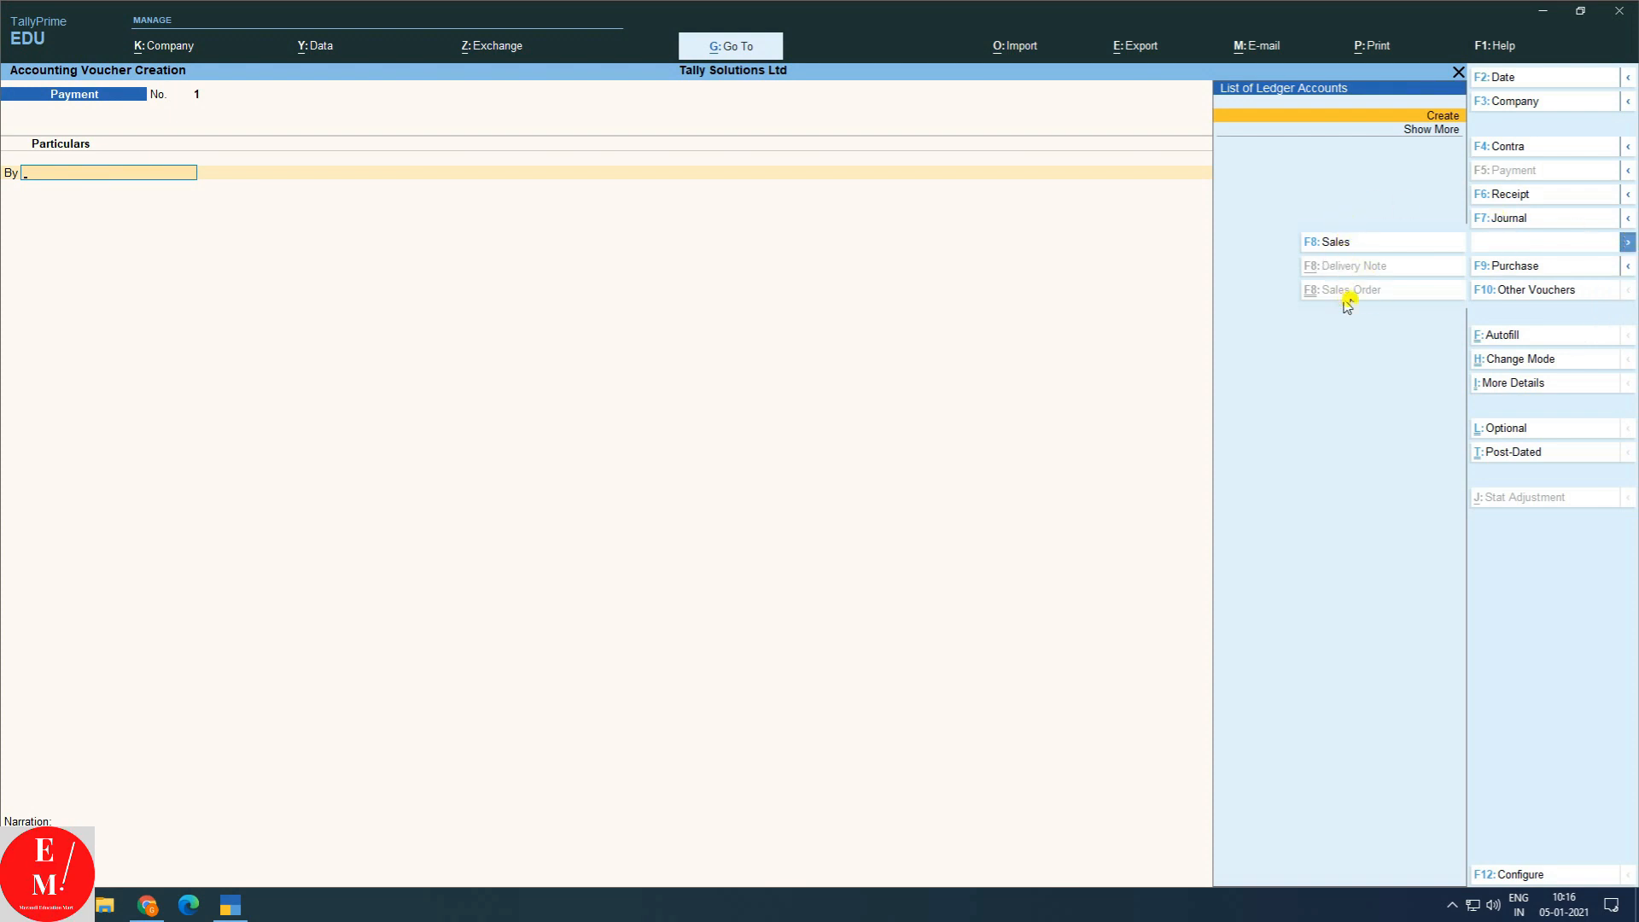
click(1627, 267)
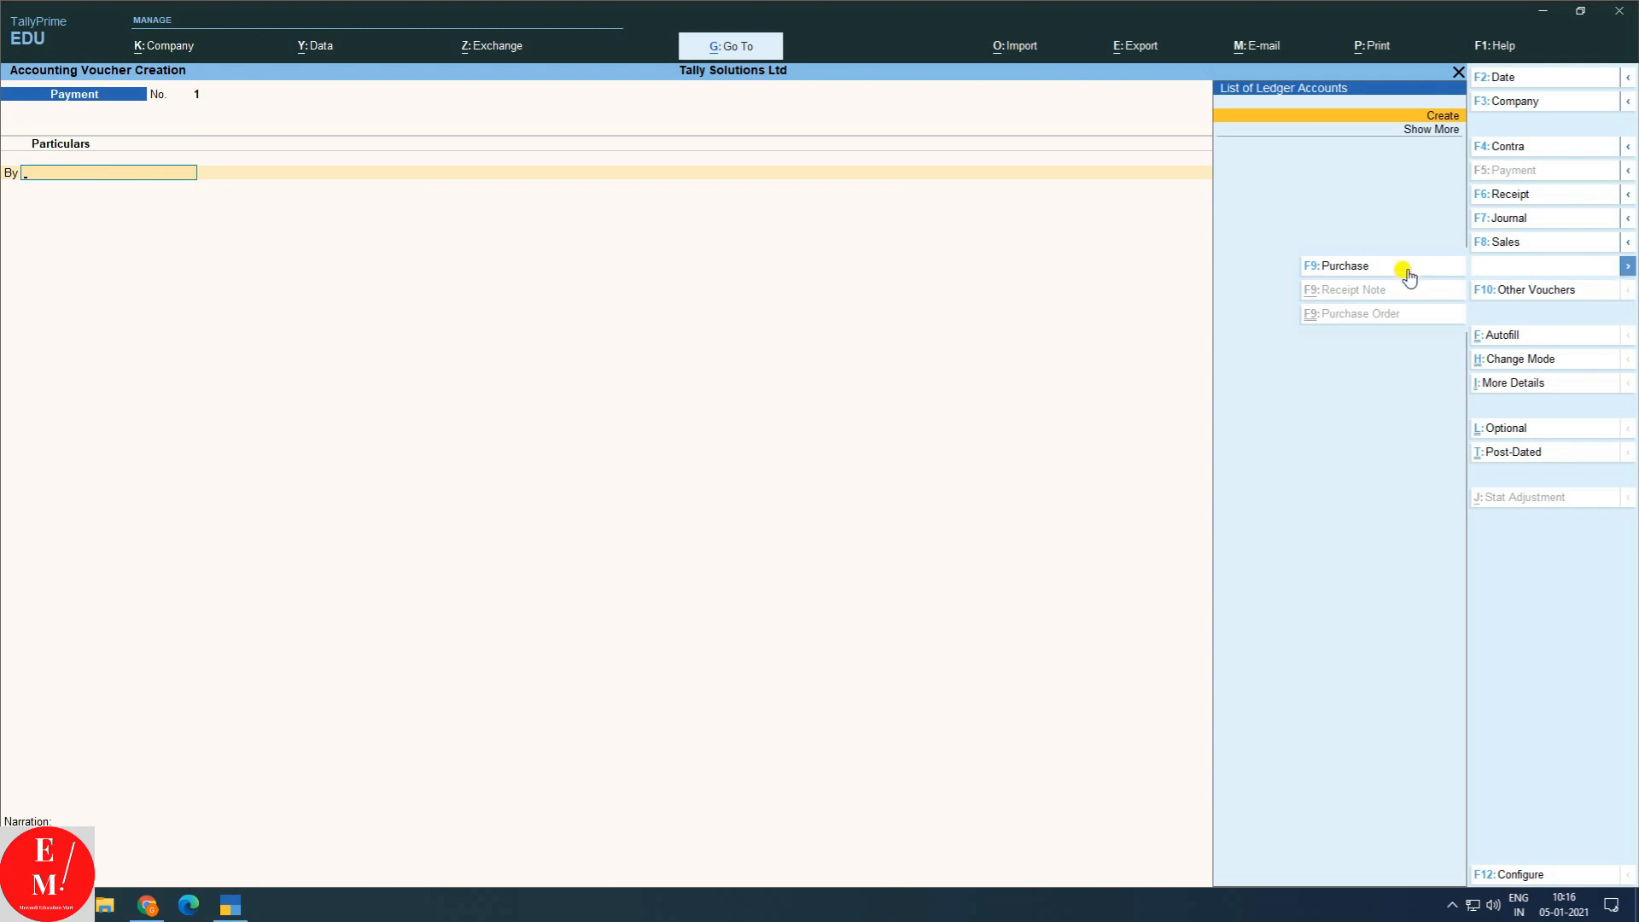
click(1626, 195)
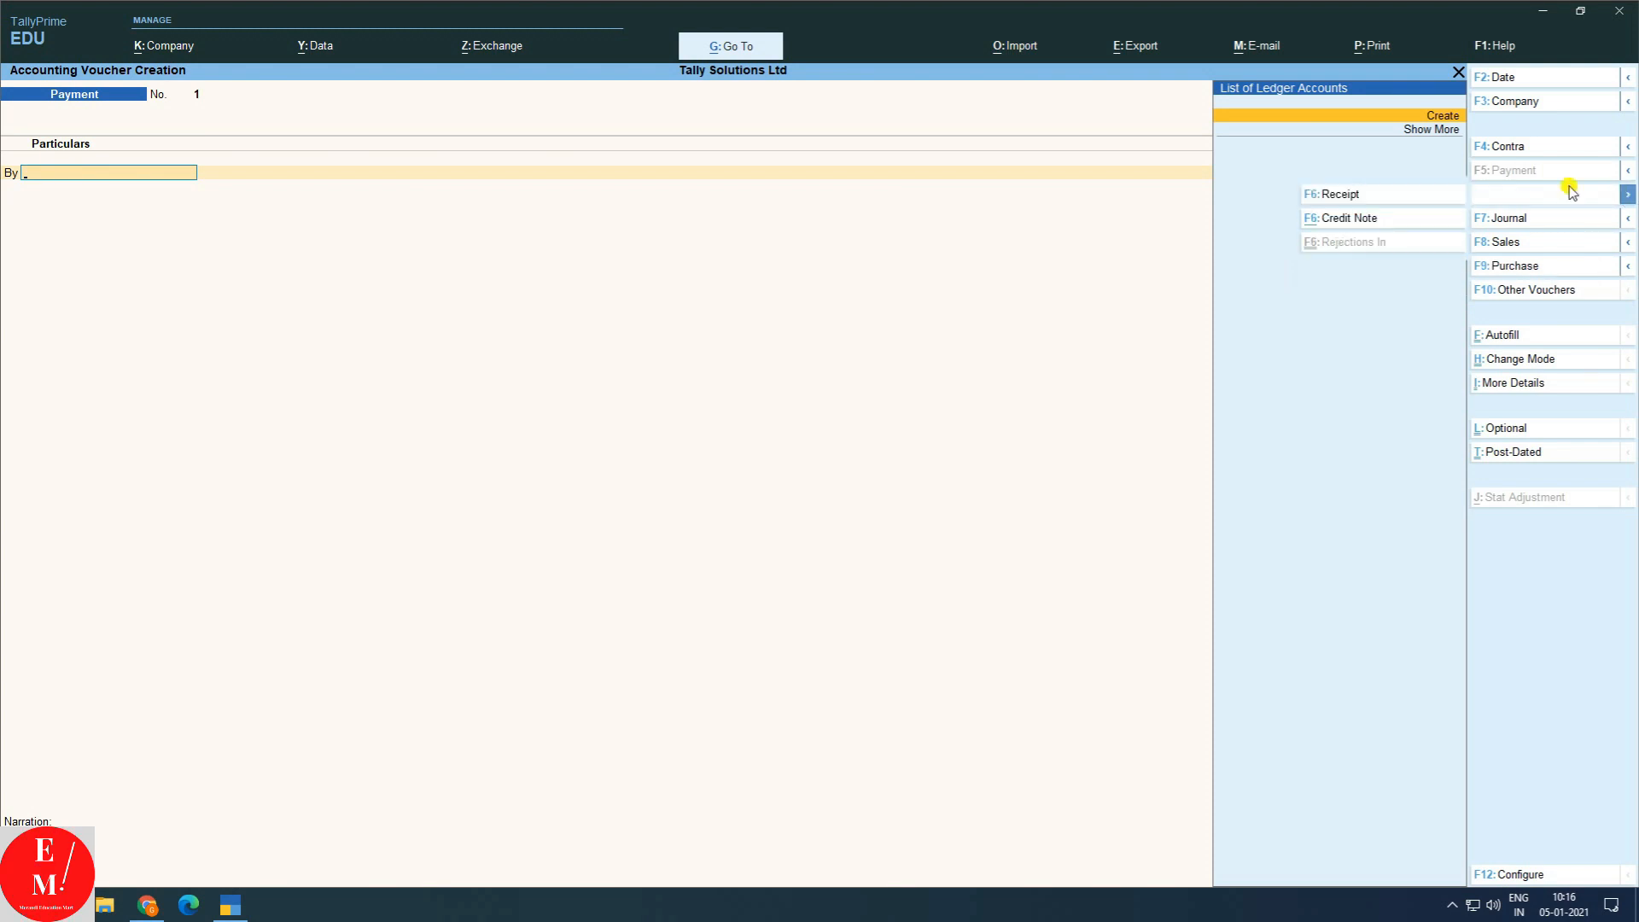
click(1628, 170)
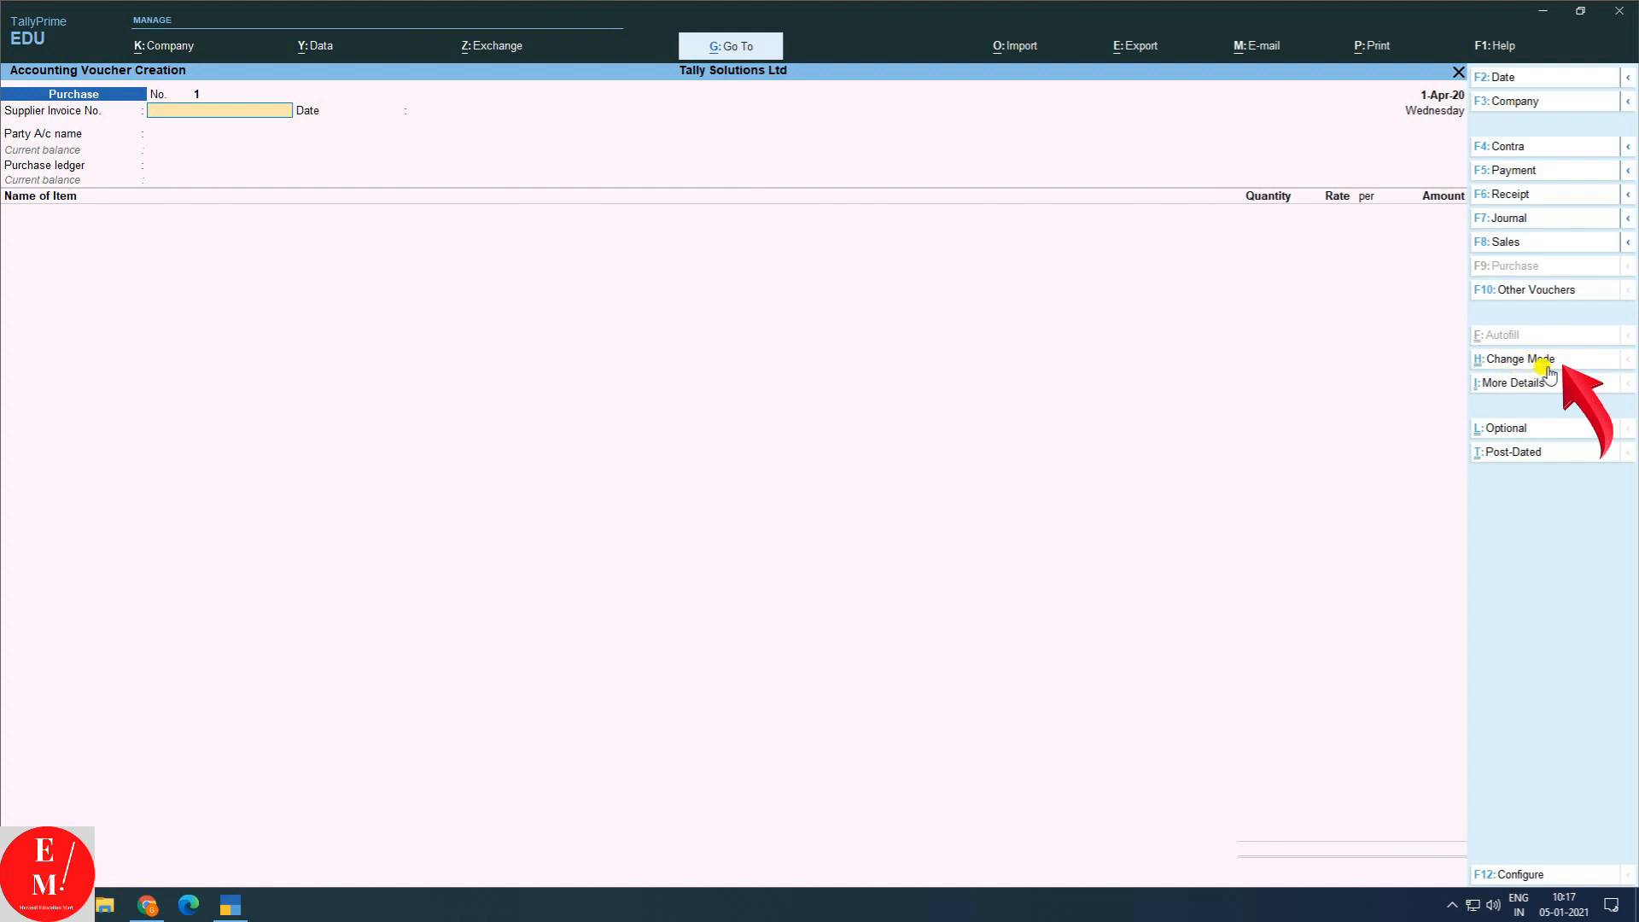
Switch the purchase voucher to Accounting Invoice mode, review the available voucher modes, and return to the Gateway of Tally
click(1596, 358)
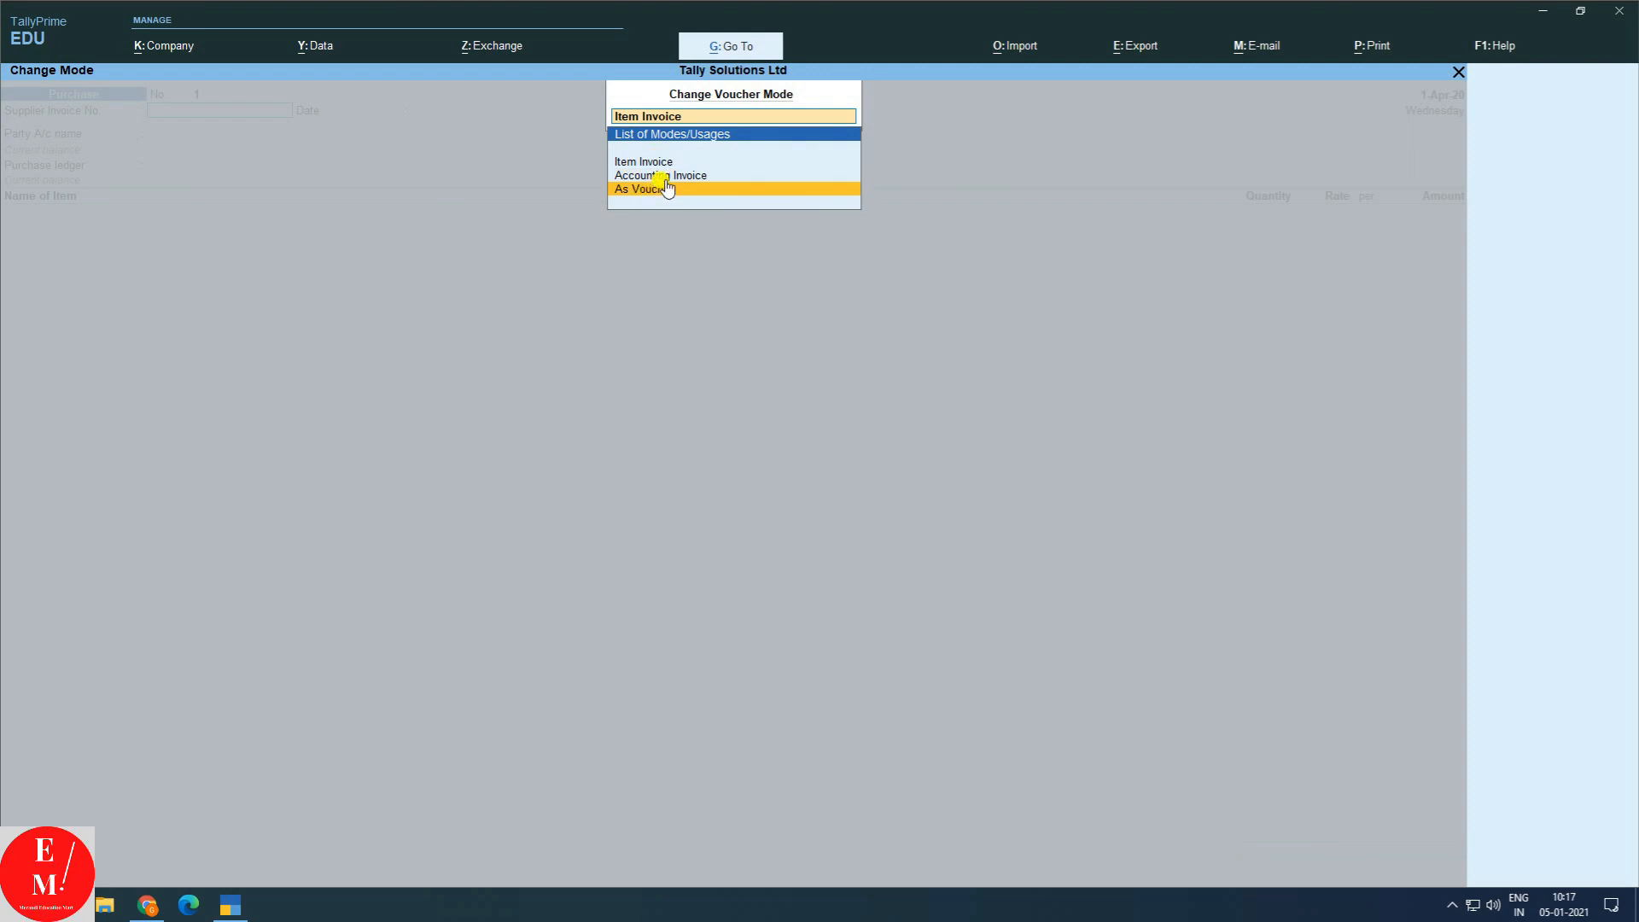
click(669, 174)
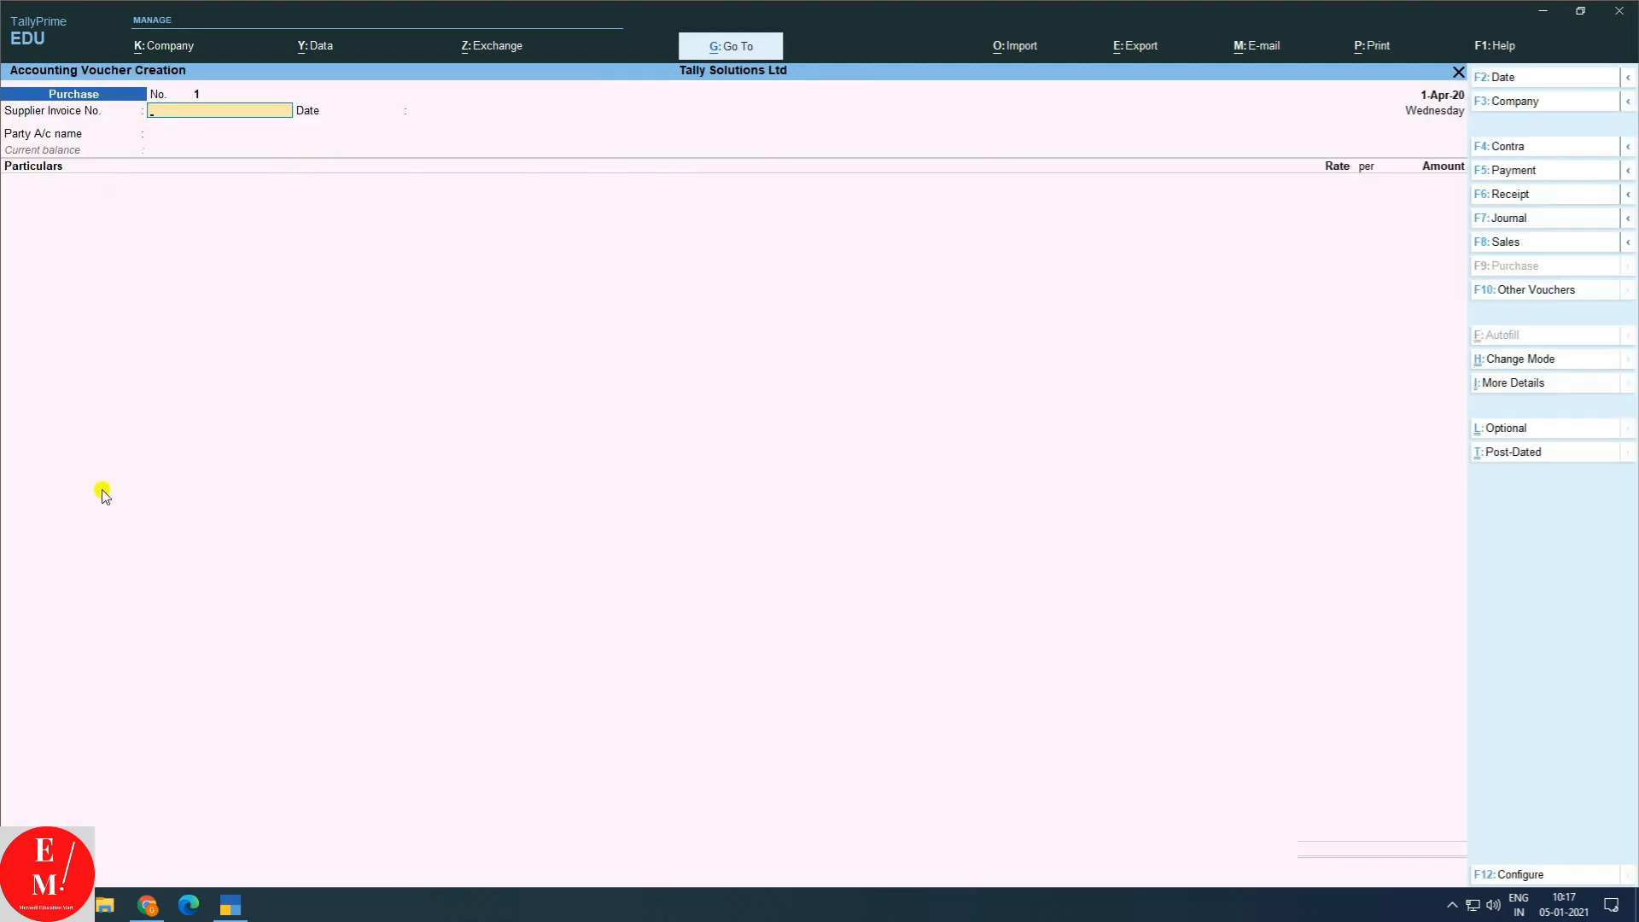
click(1502, 359)
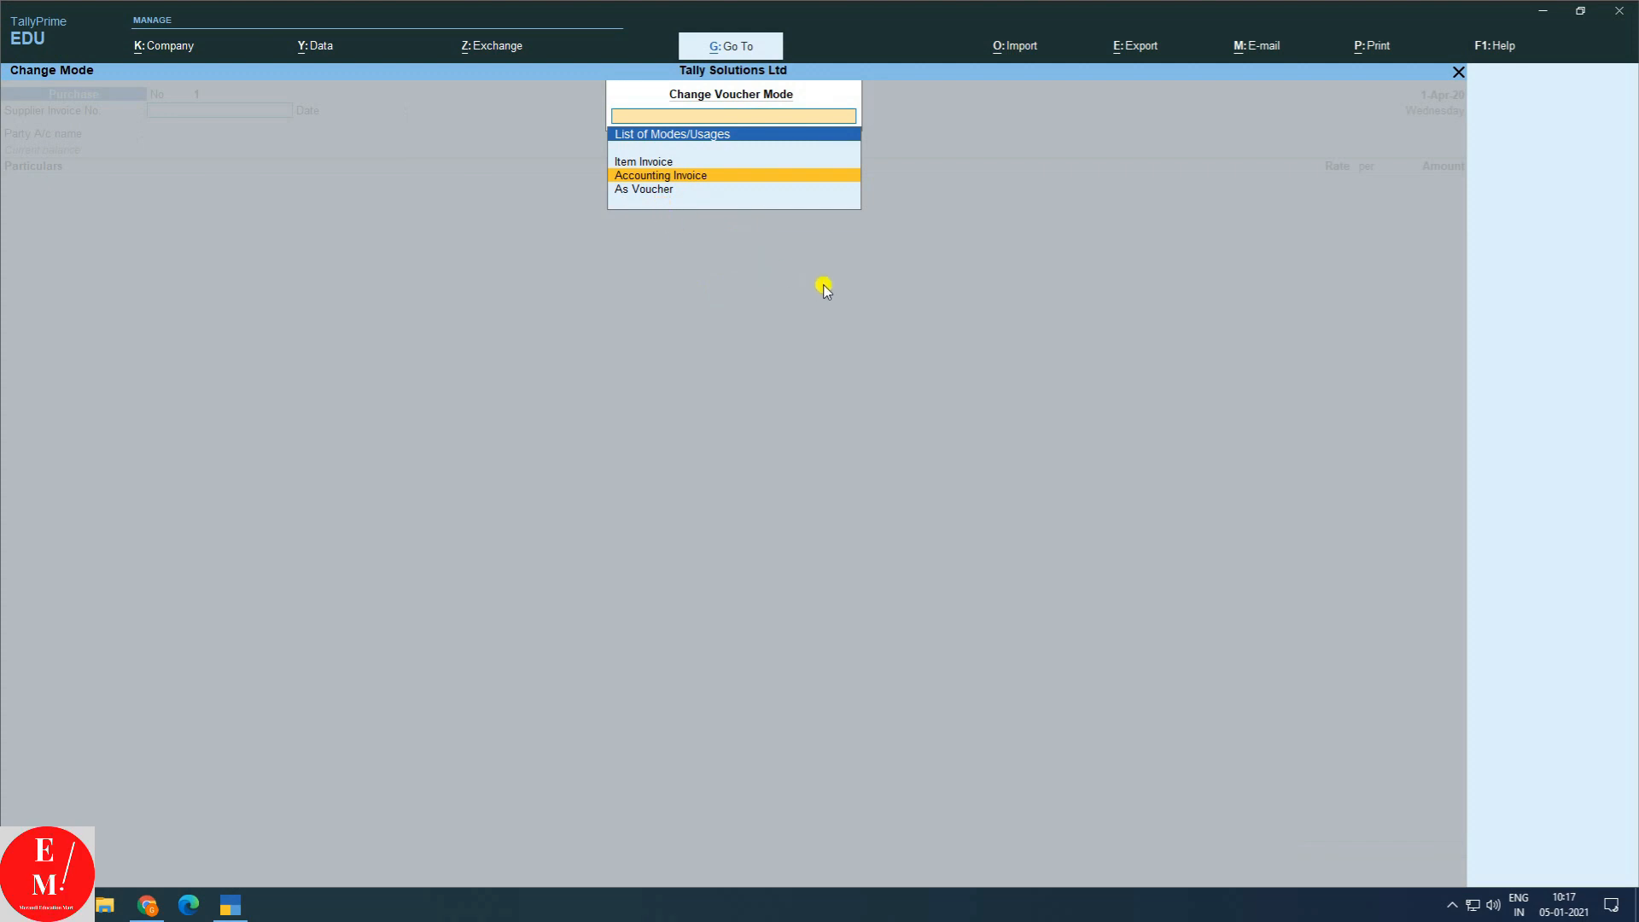
key(Return)
key(Escape)
key(y)
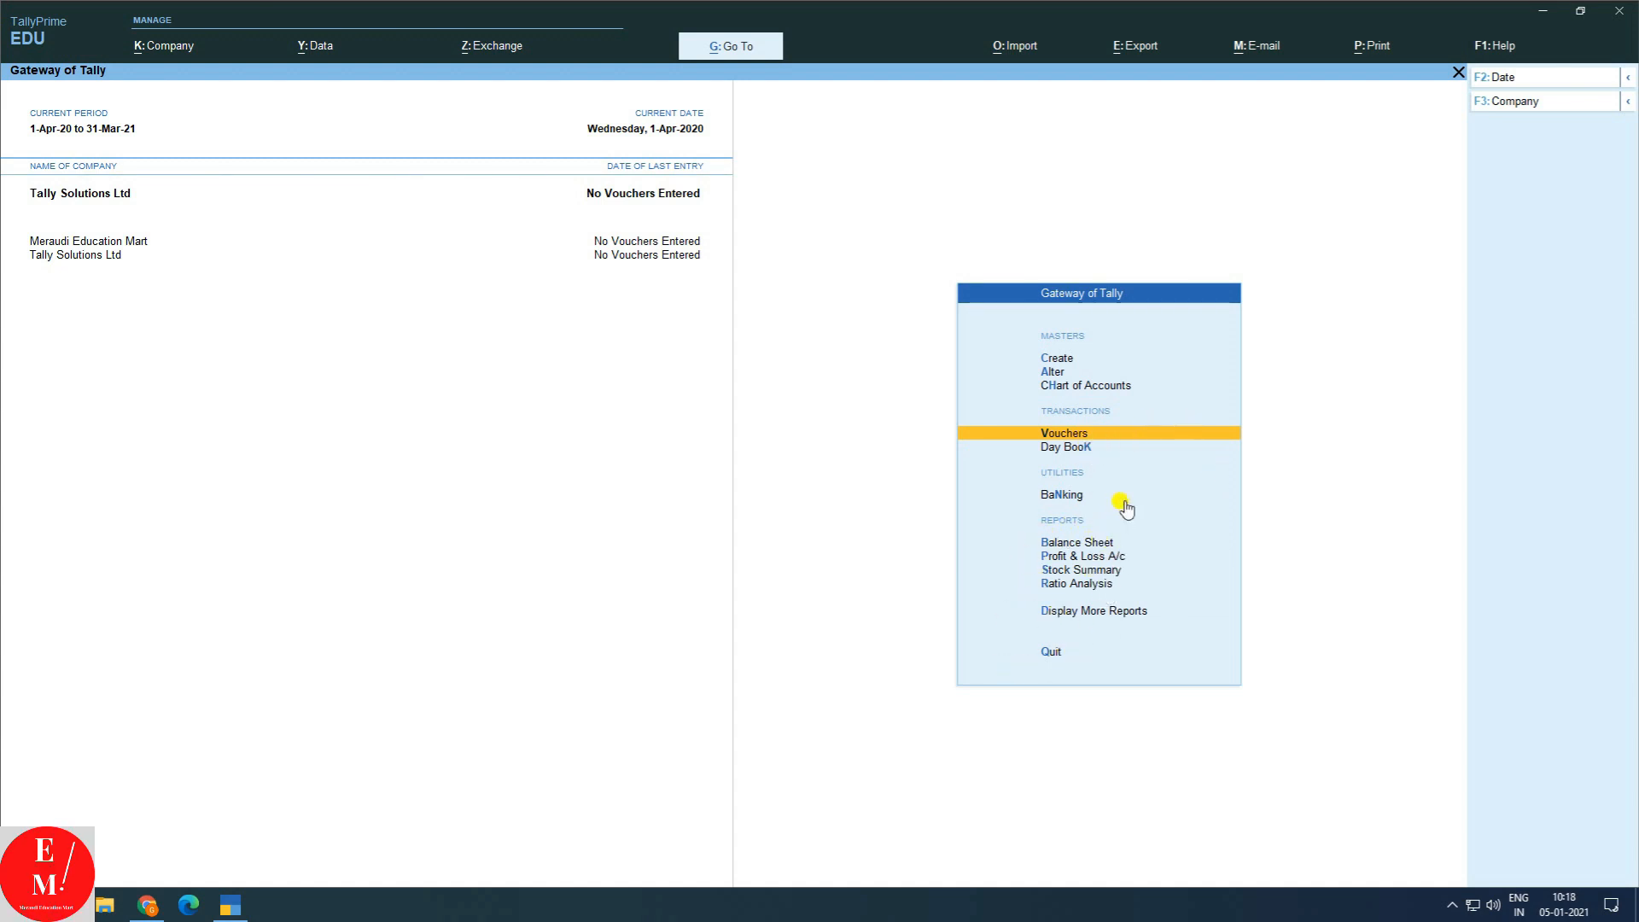
Open voucher creation, view the blank Sales voucher, and switch to a Payment voucher
click(1132, 437)
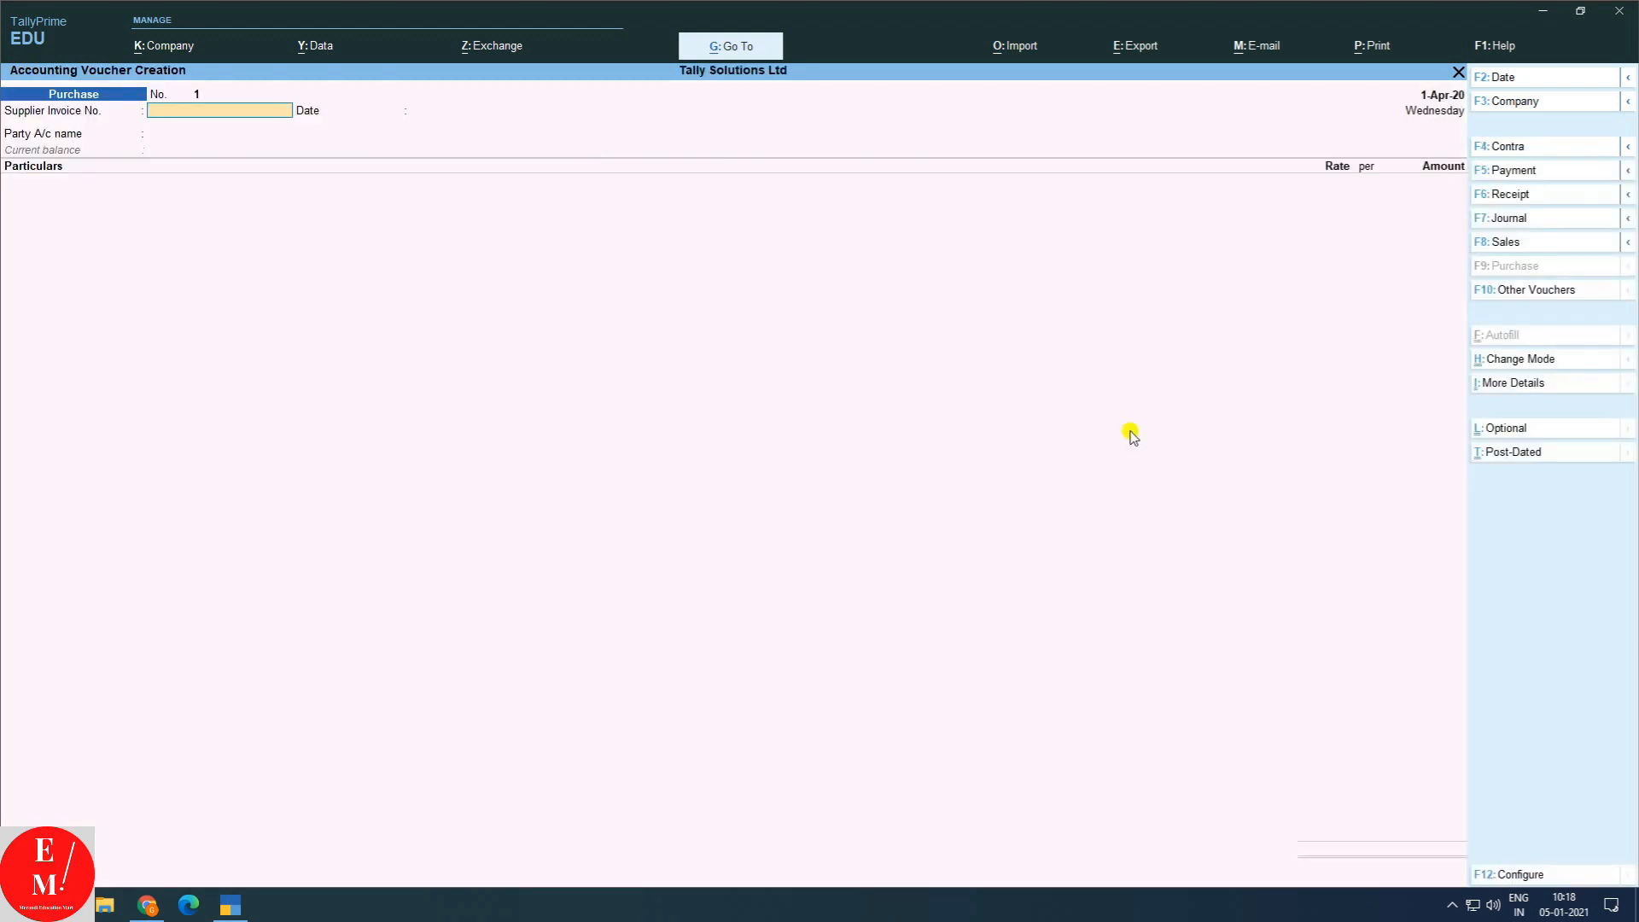
key(F8)
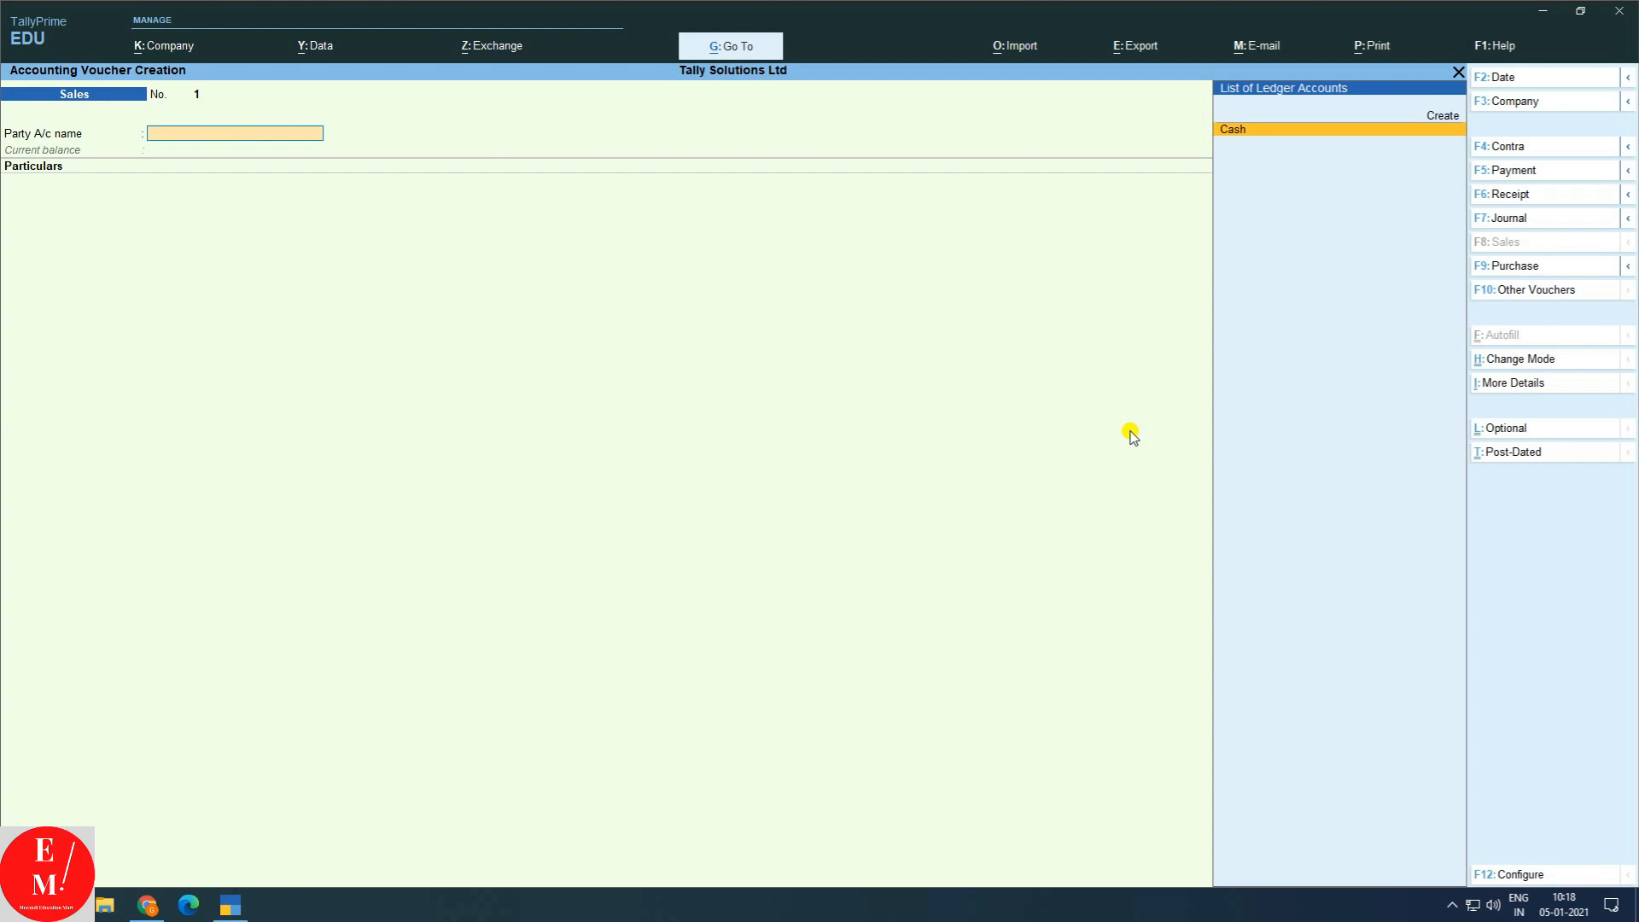
key(F5)
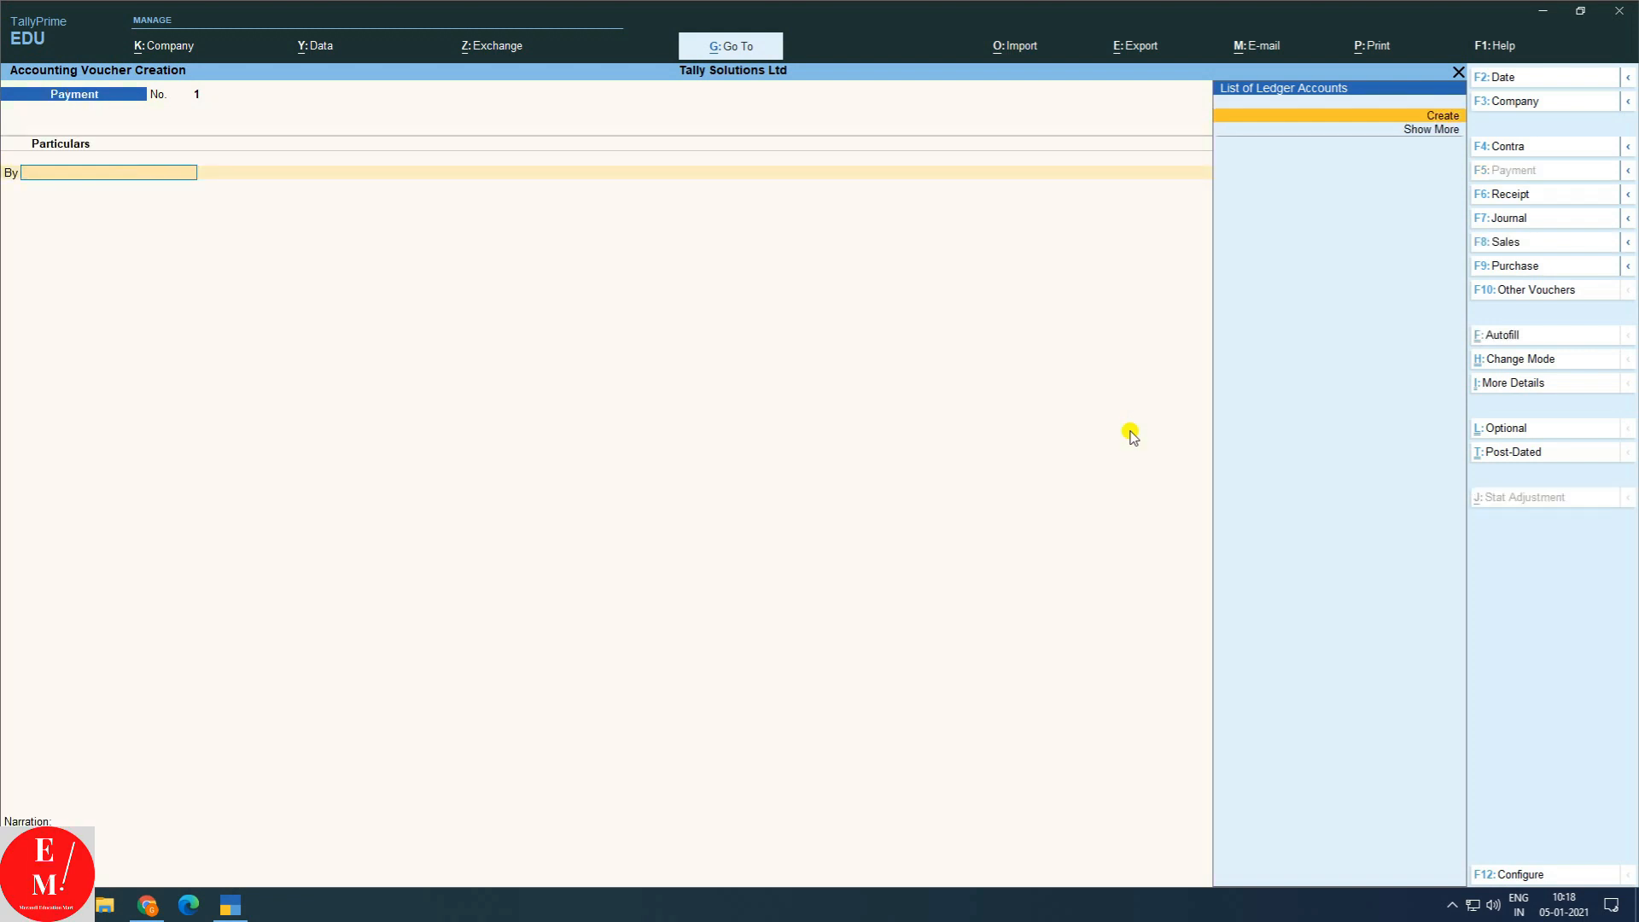
Create a ledger named Stationary under Indirect Expenses from the payment voucher, with ledger type Not Applicable and no bank details
key(Return)
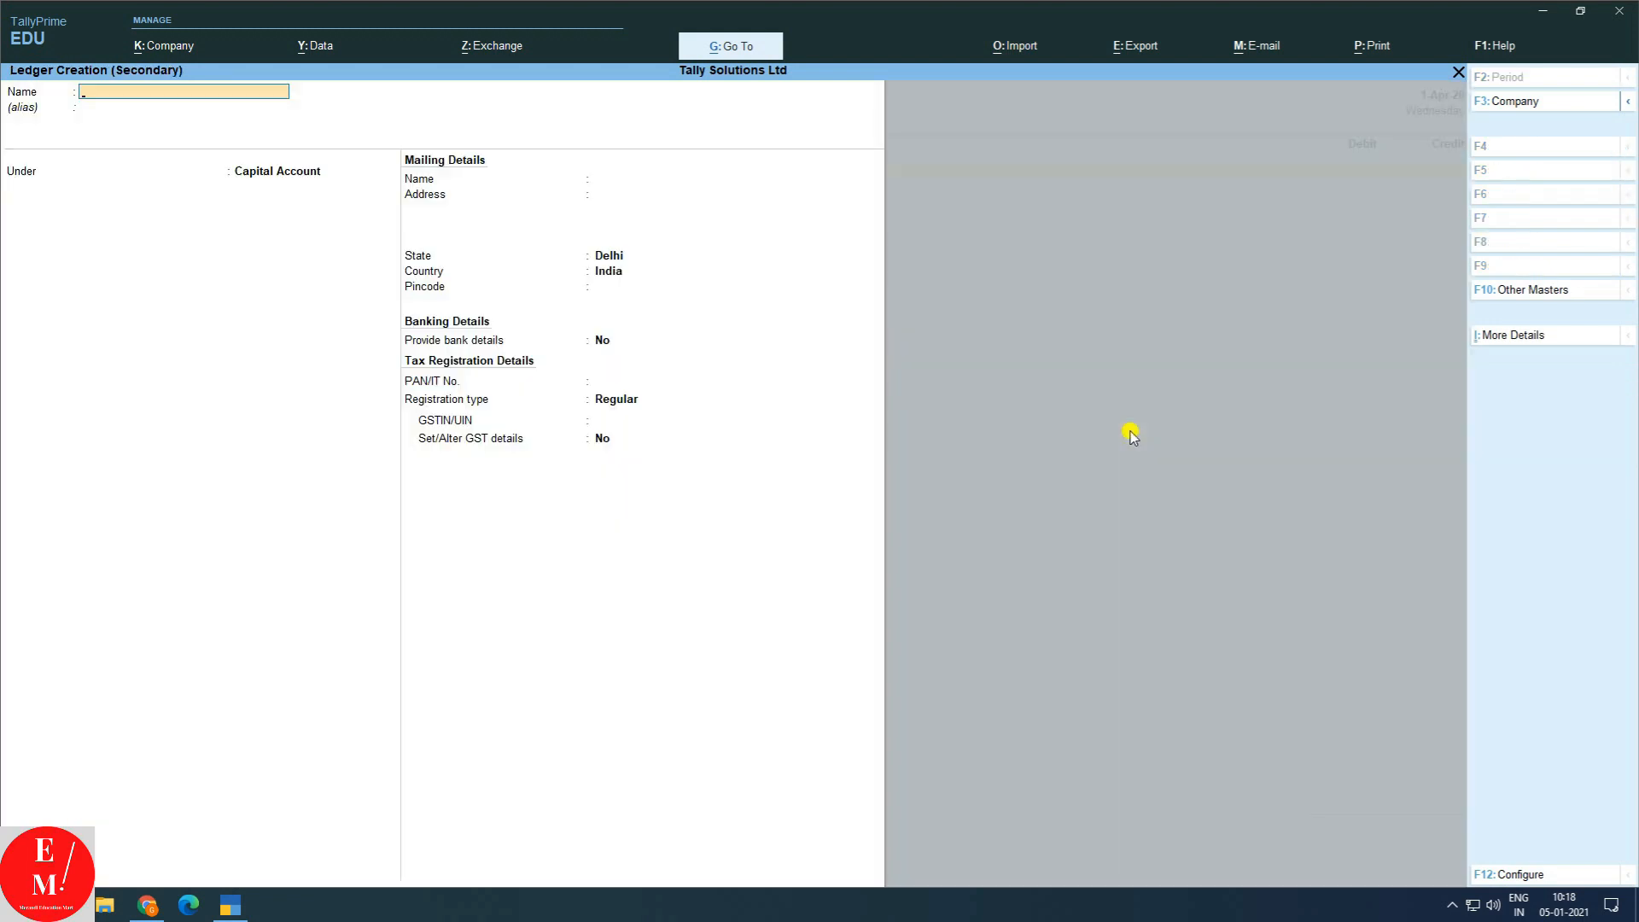
text(Stationary)
key(Return)
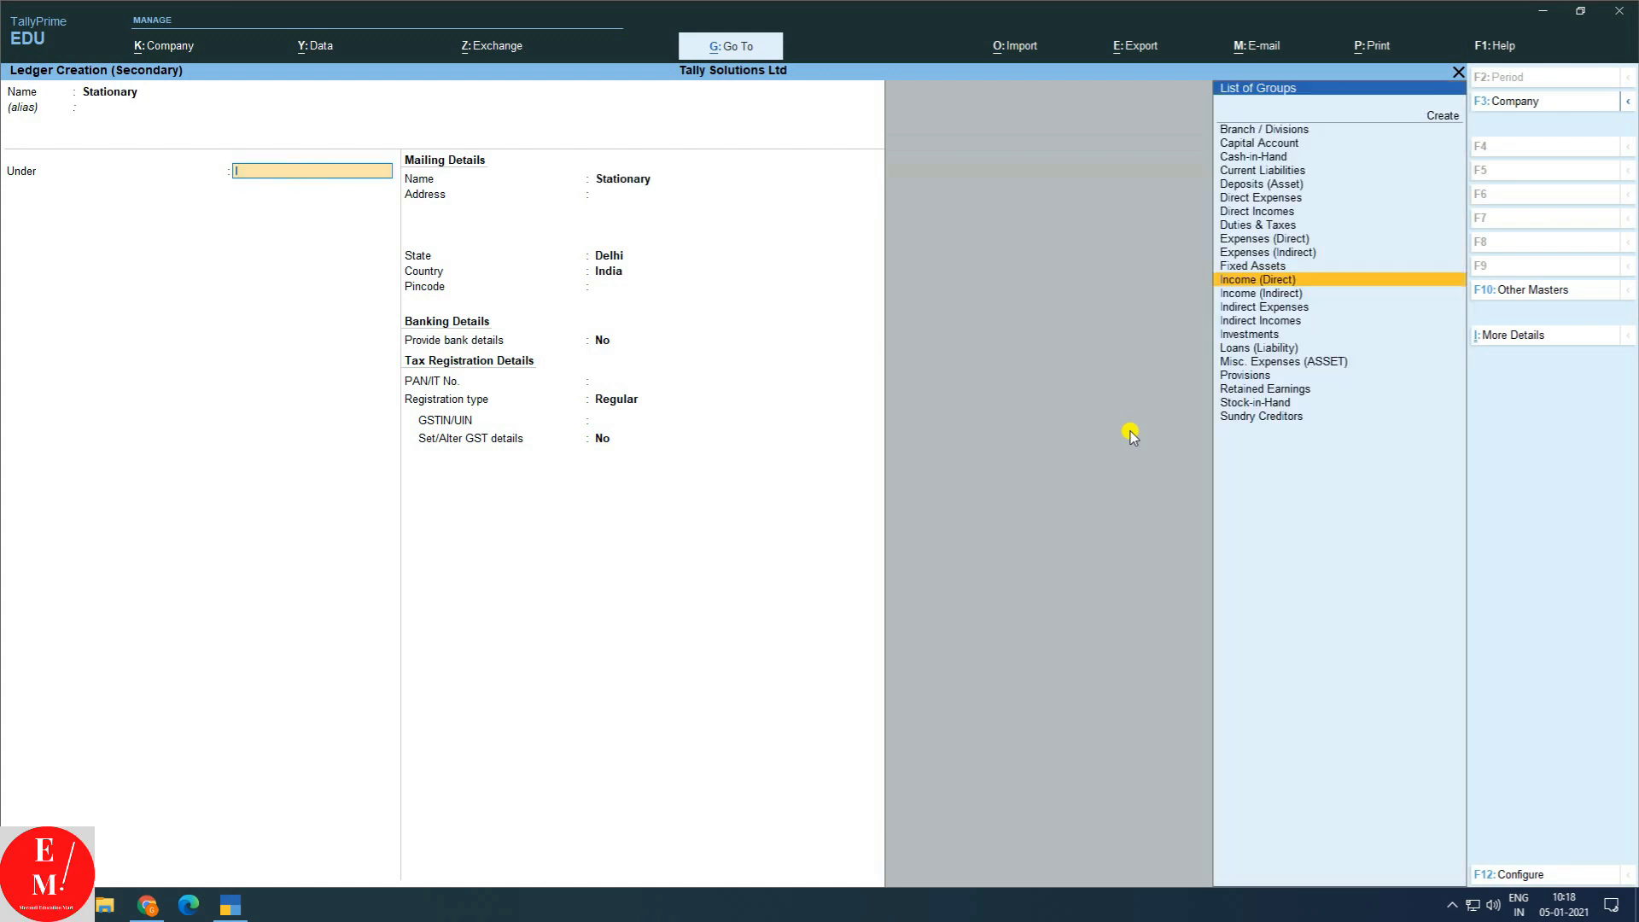
key(Down)
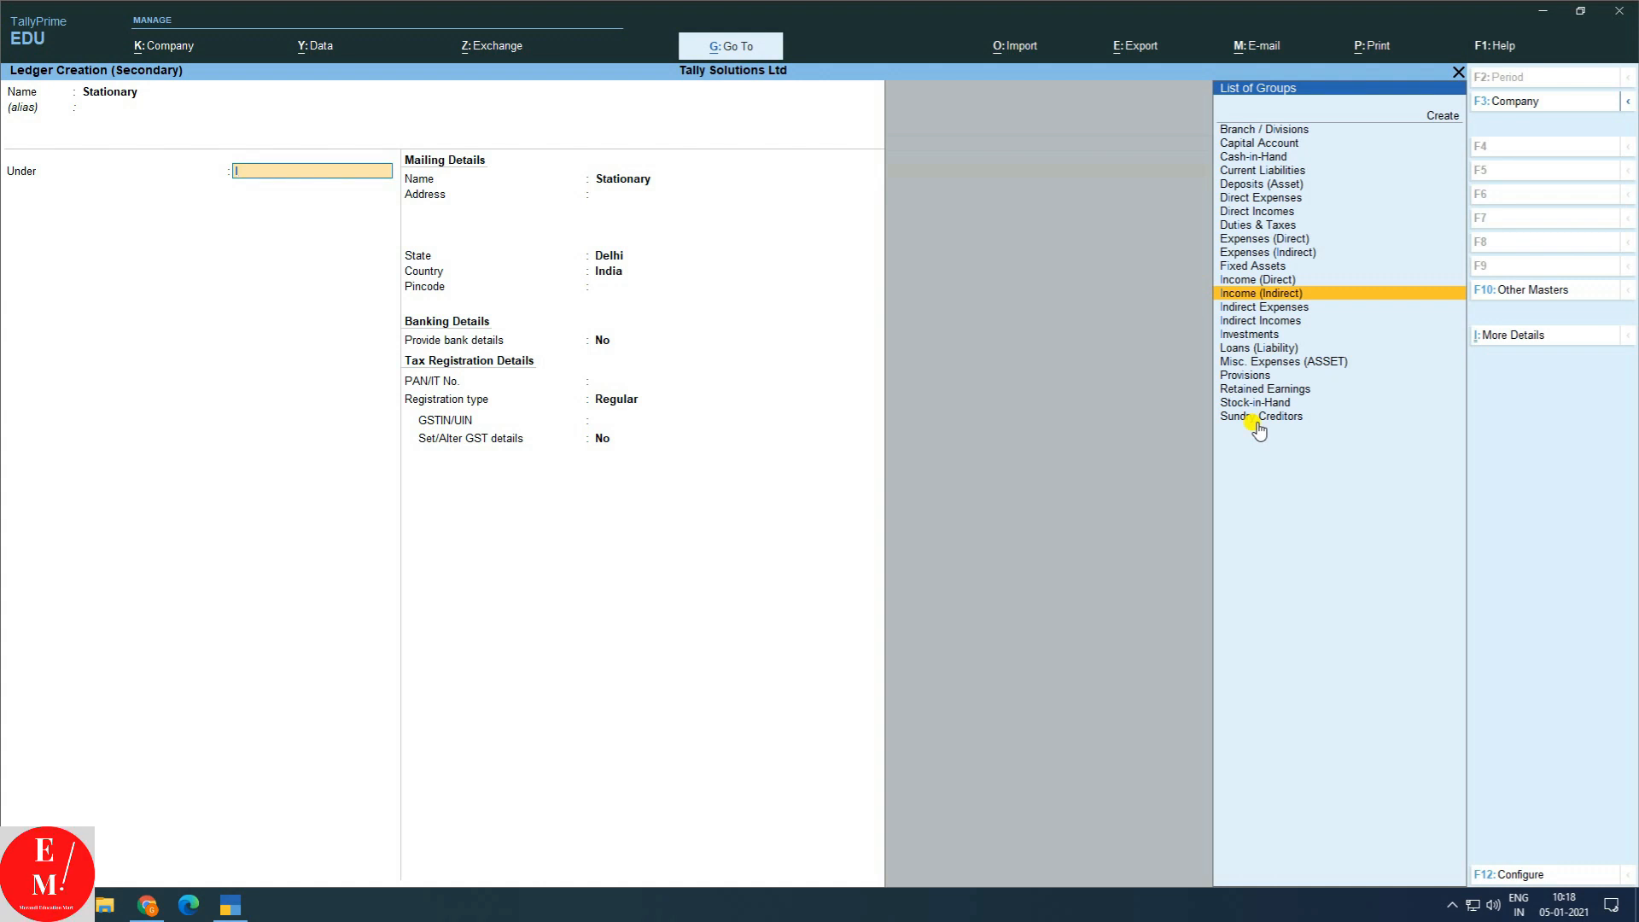
click(1266, 309)
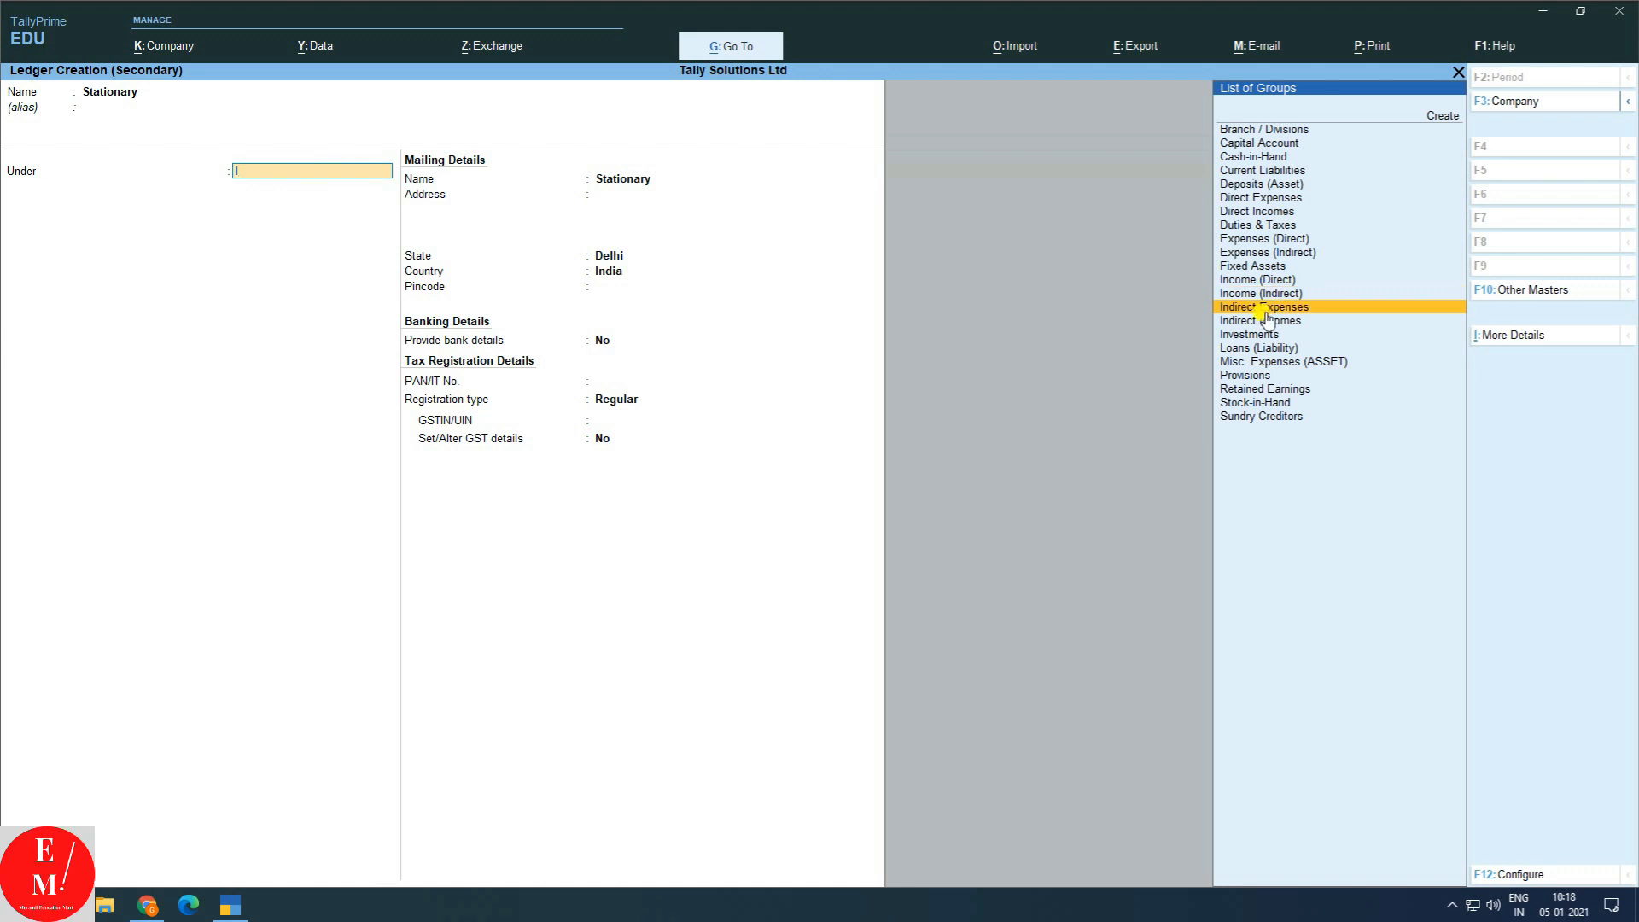
click(1308, 311)
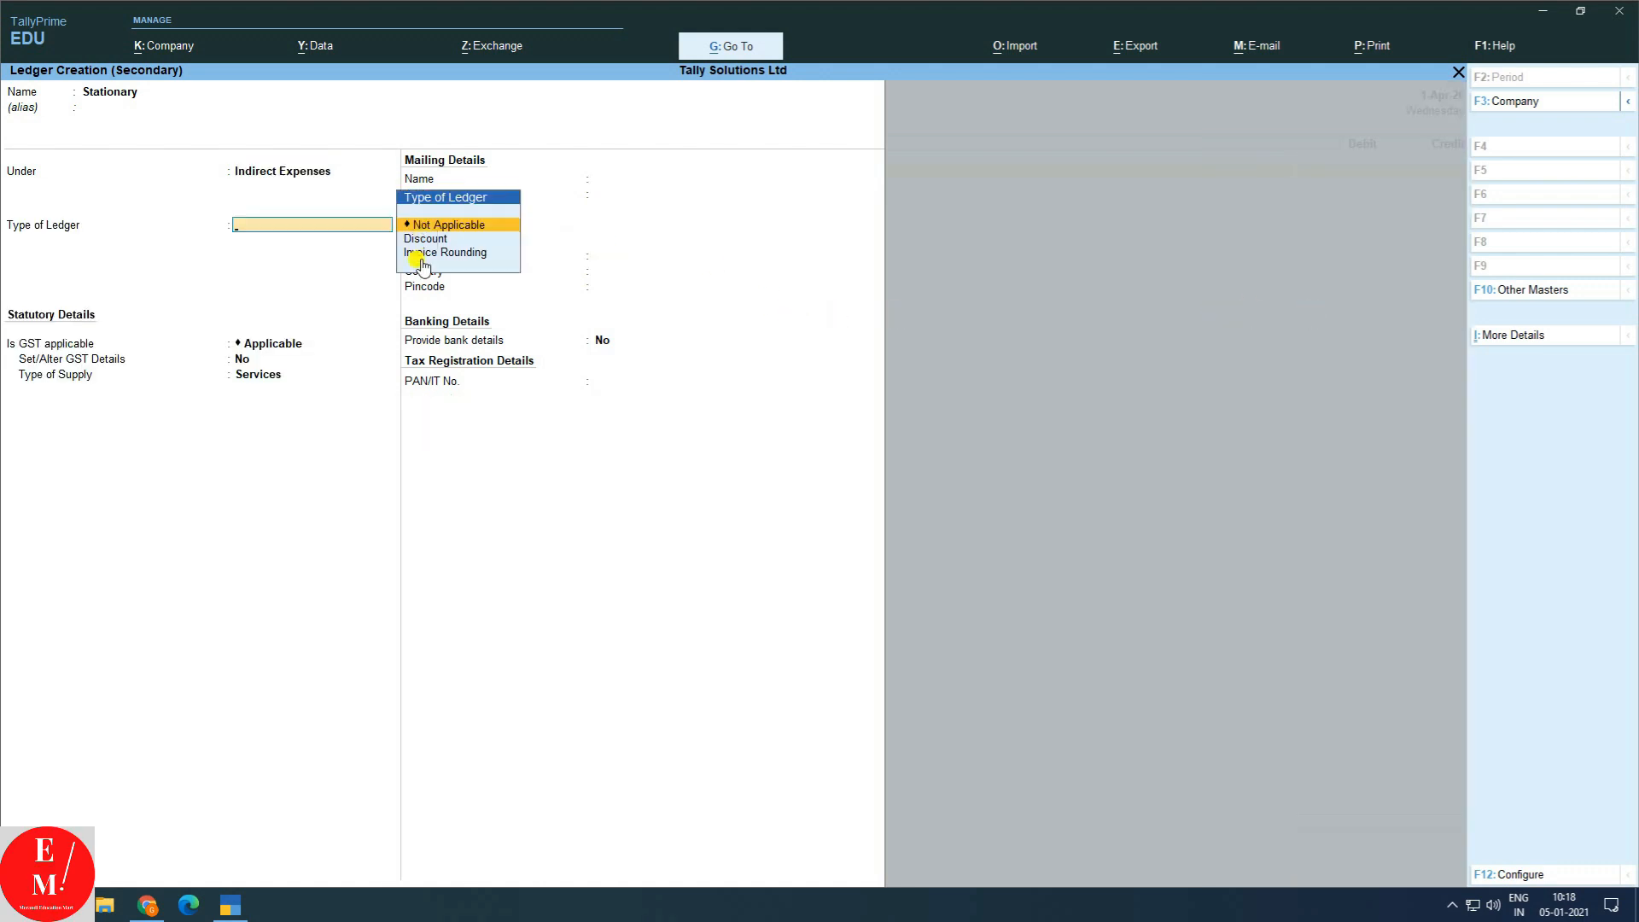
key(Return)
key(Return)
key(Return)
key(Return)
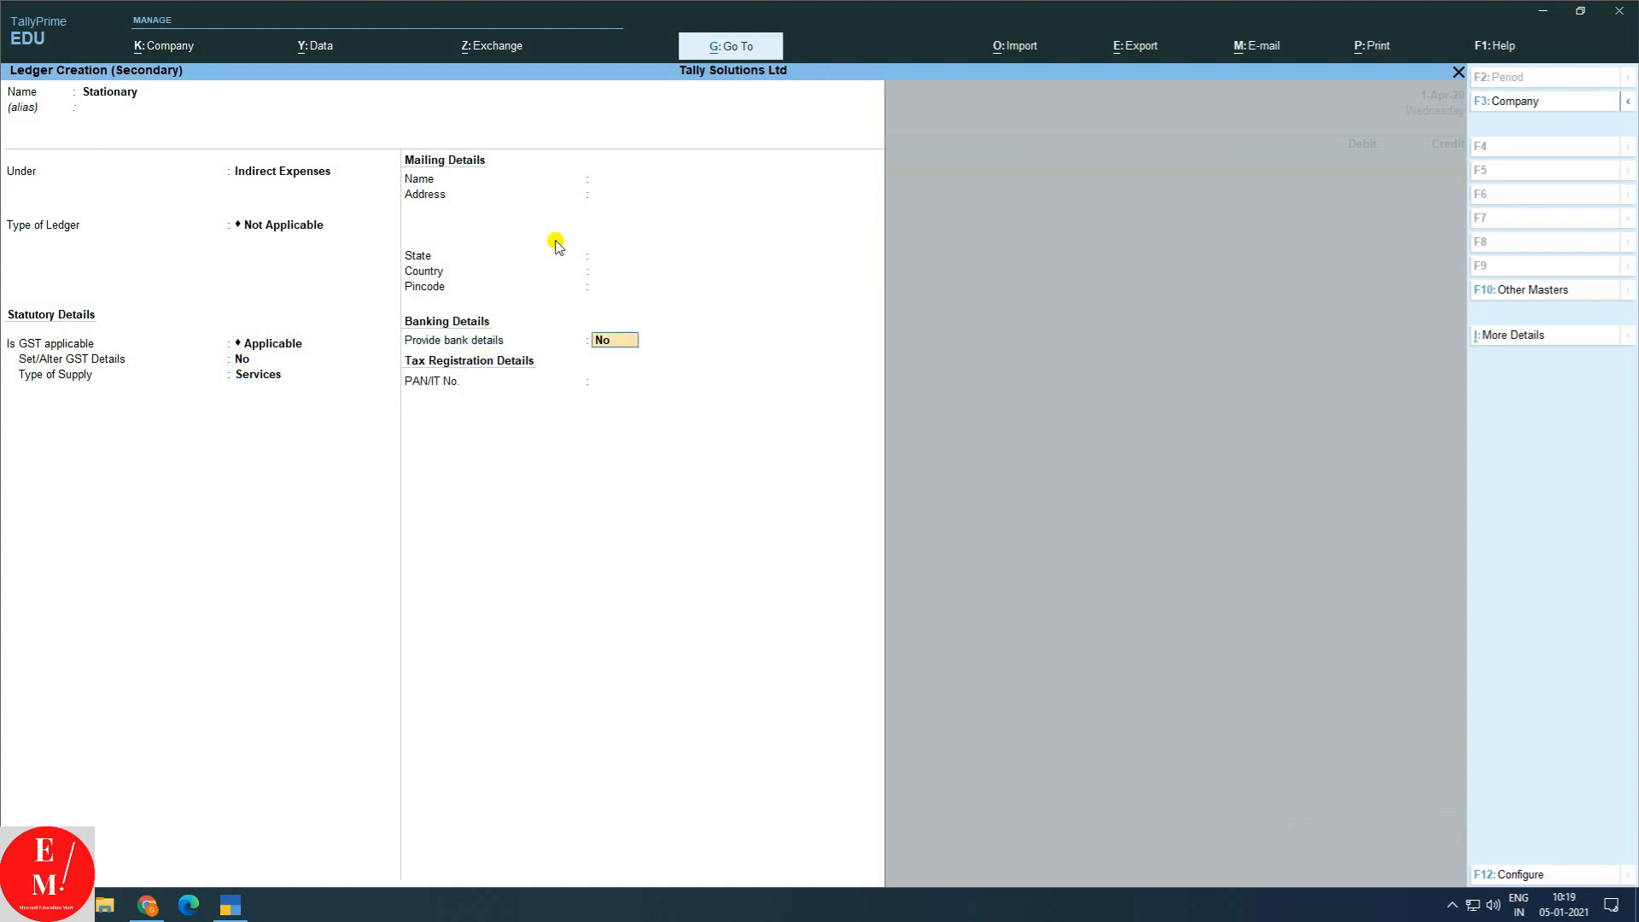
key(ctrl+a)
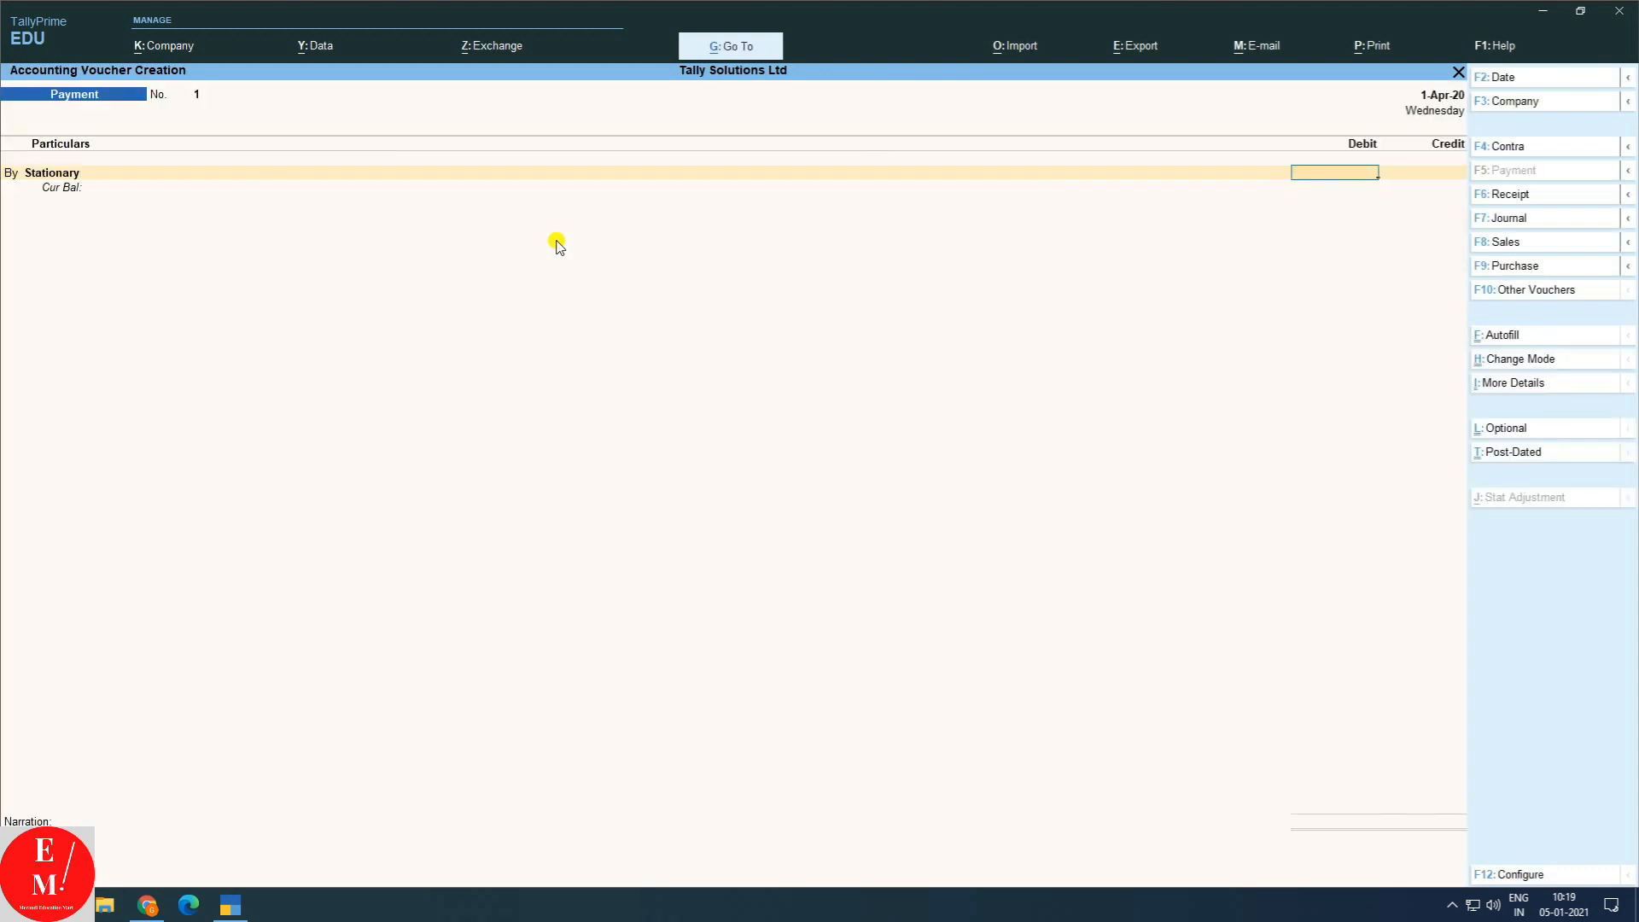
Debit Stationary with 500 and credit Cash with the same amount in the payment voucher
text(500)
key(Return)
key(Return)
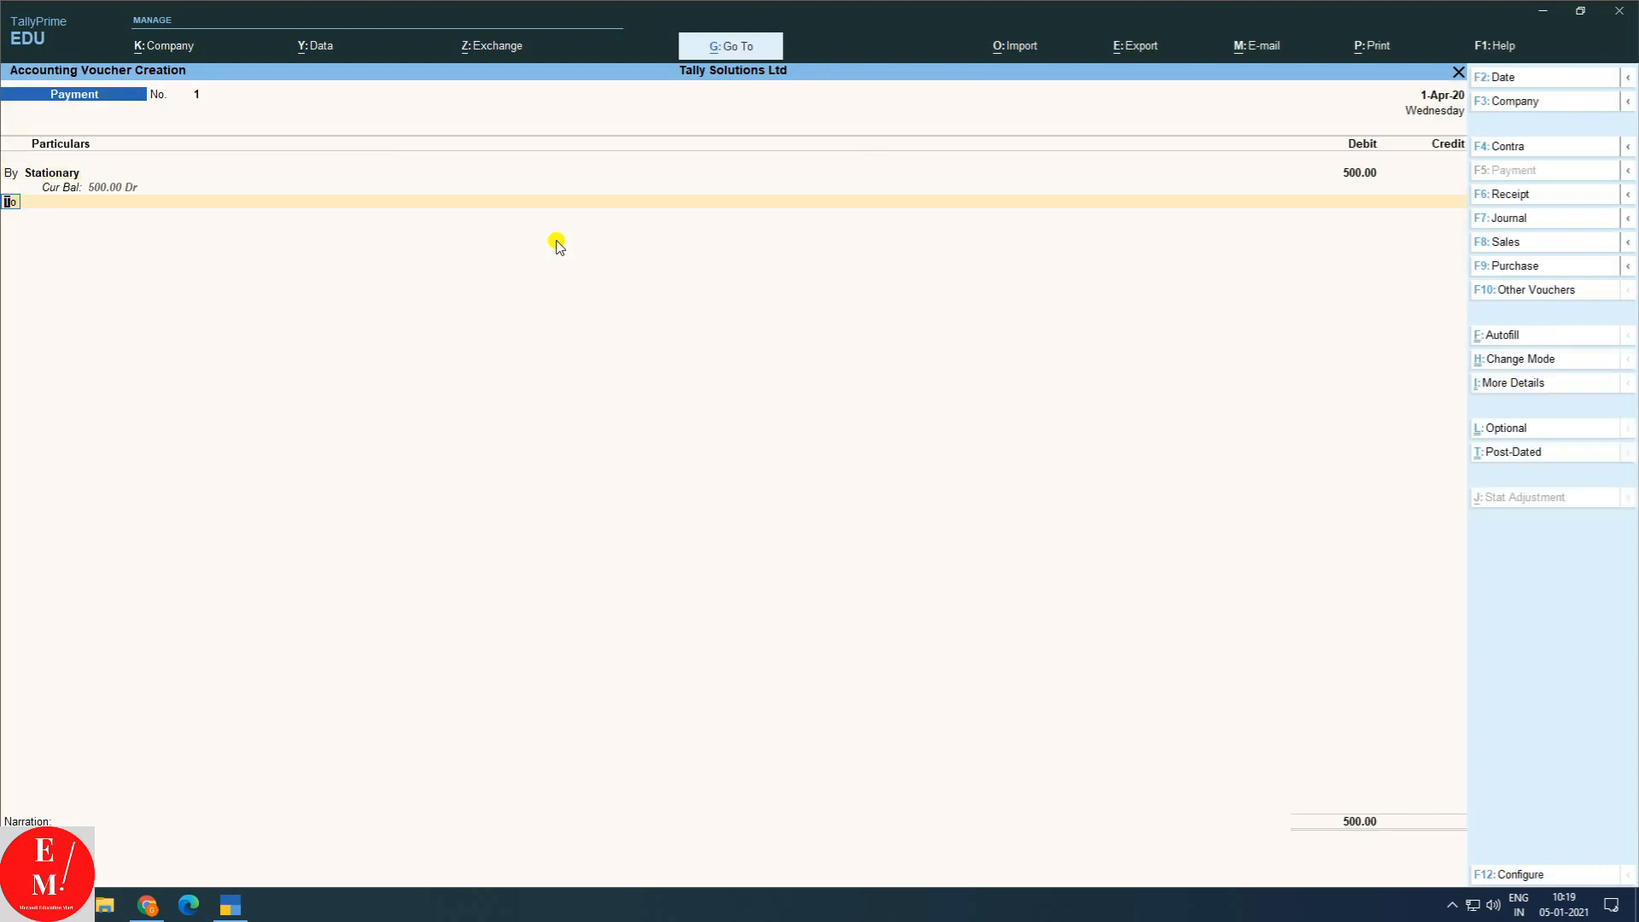
key(Return)
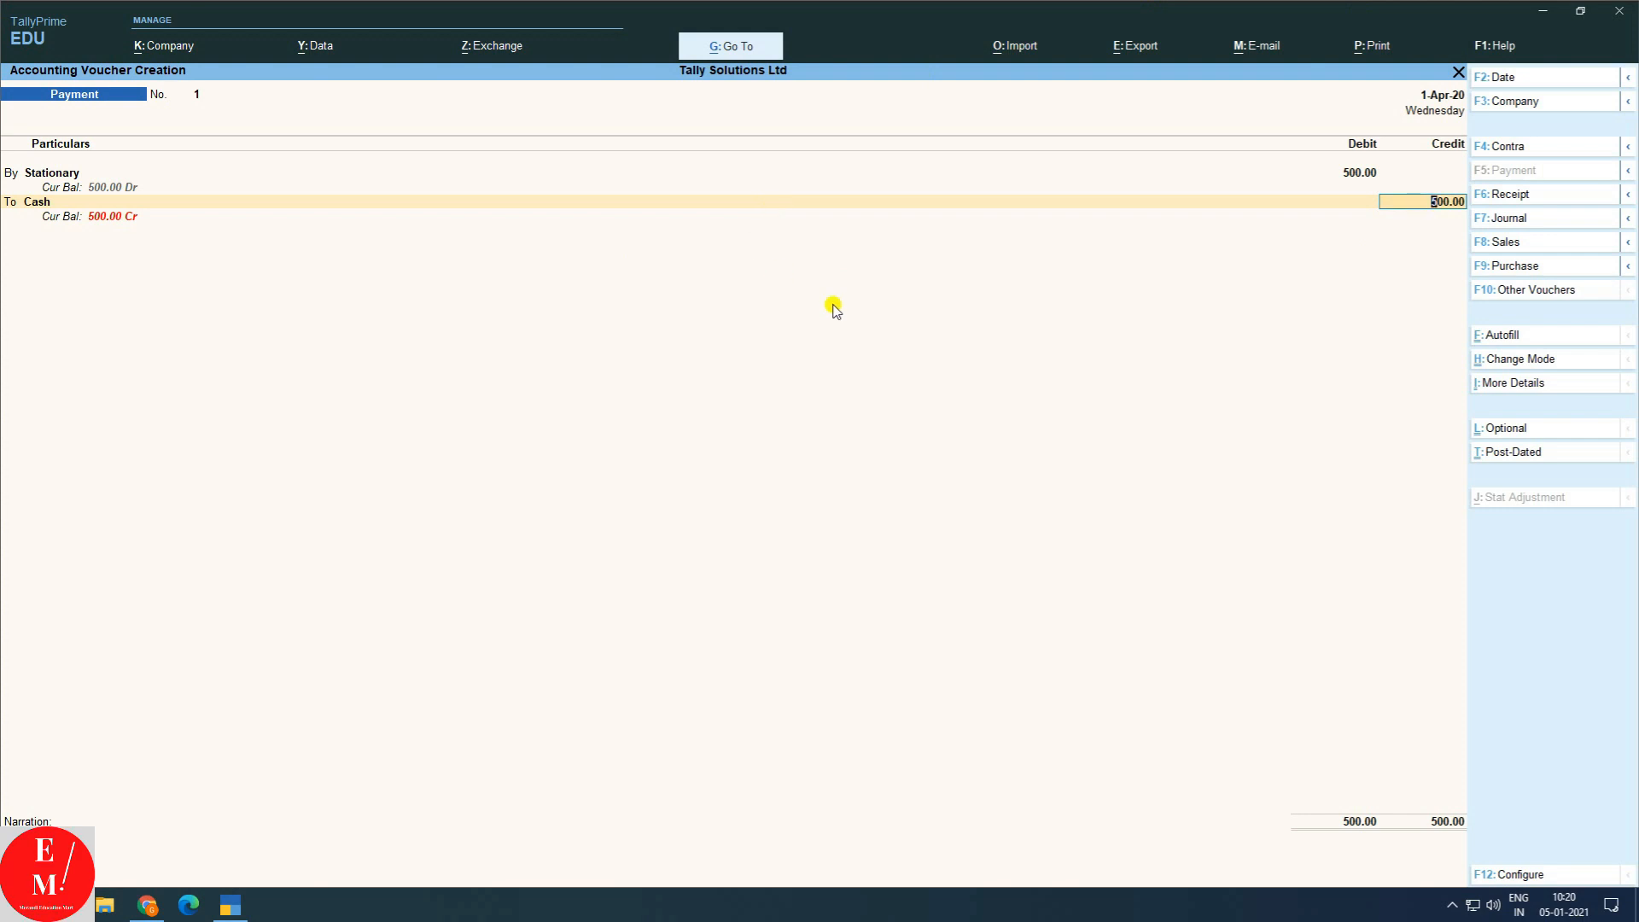
View the Balance Sheet and its print options partway through the voucher, and return to the Stationary debit entry
click(741, 51)
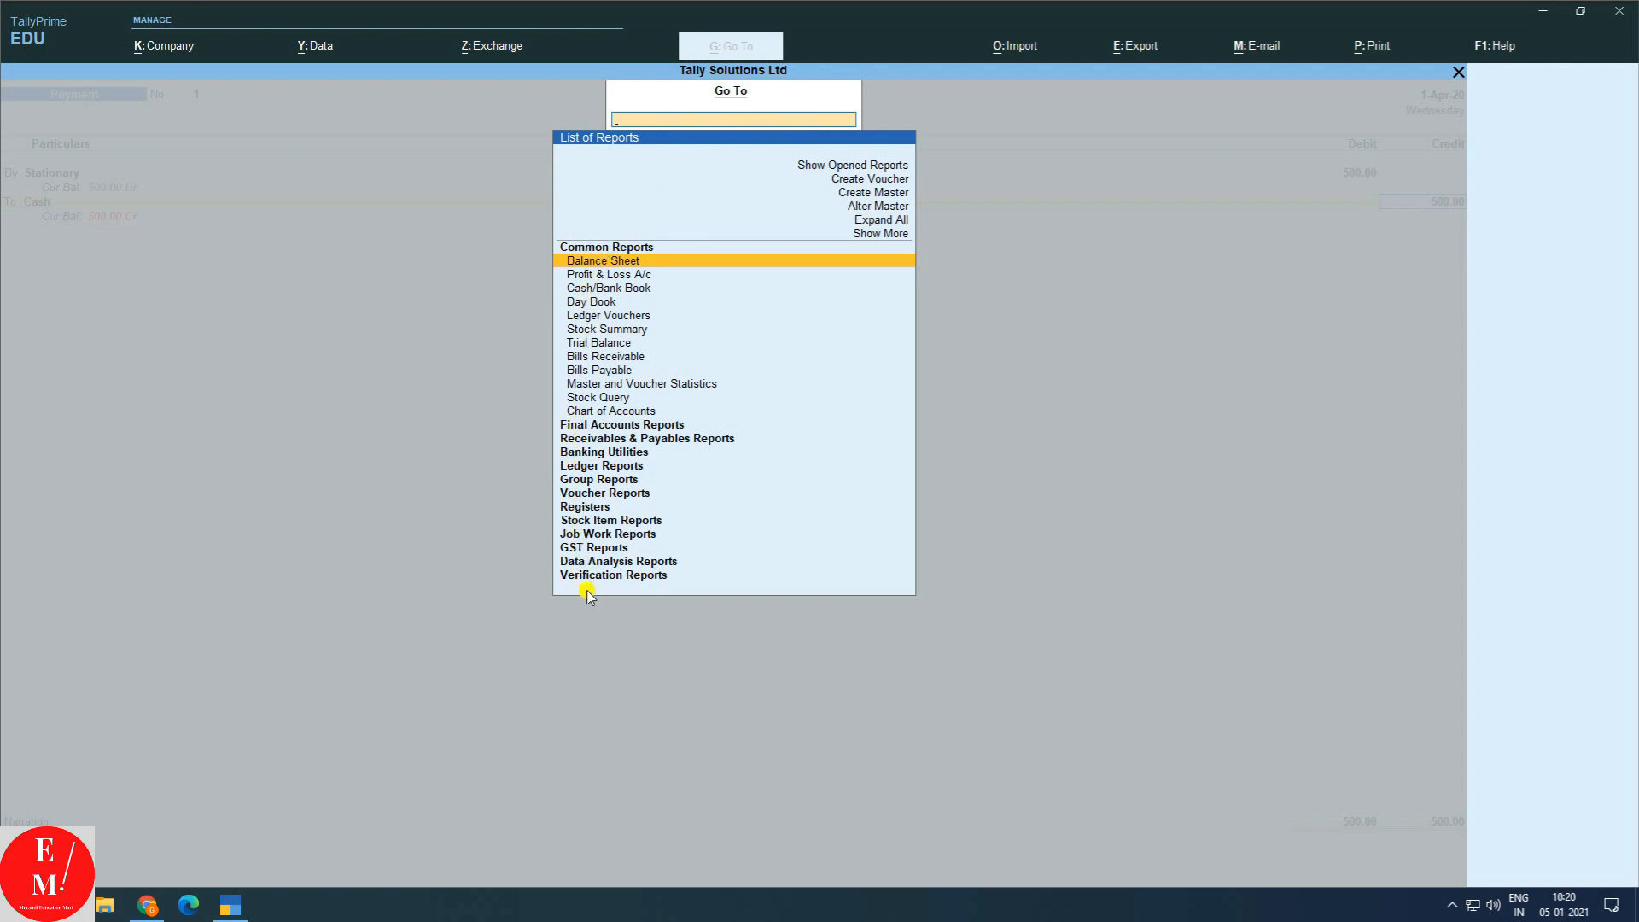
click(632, 268)
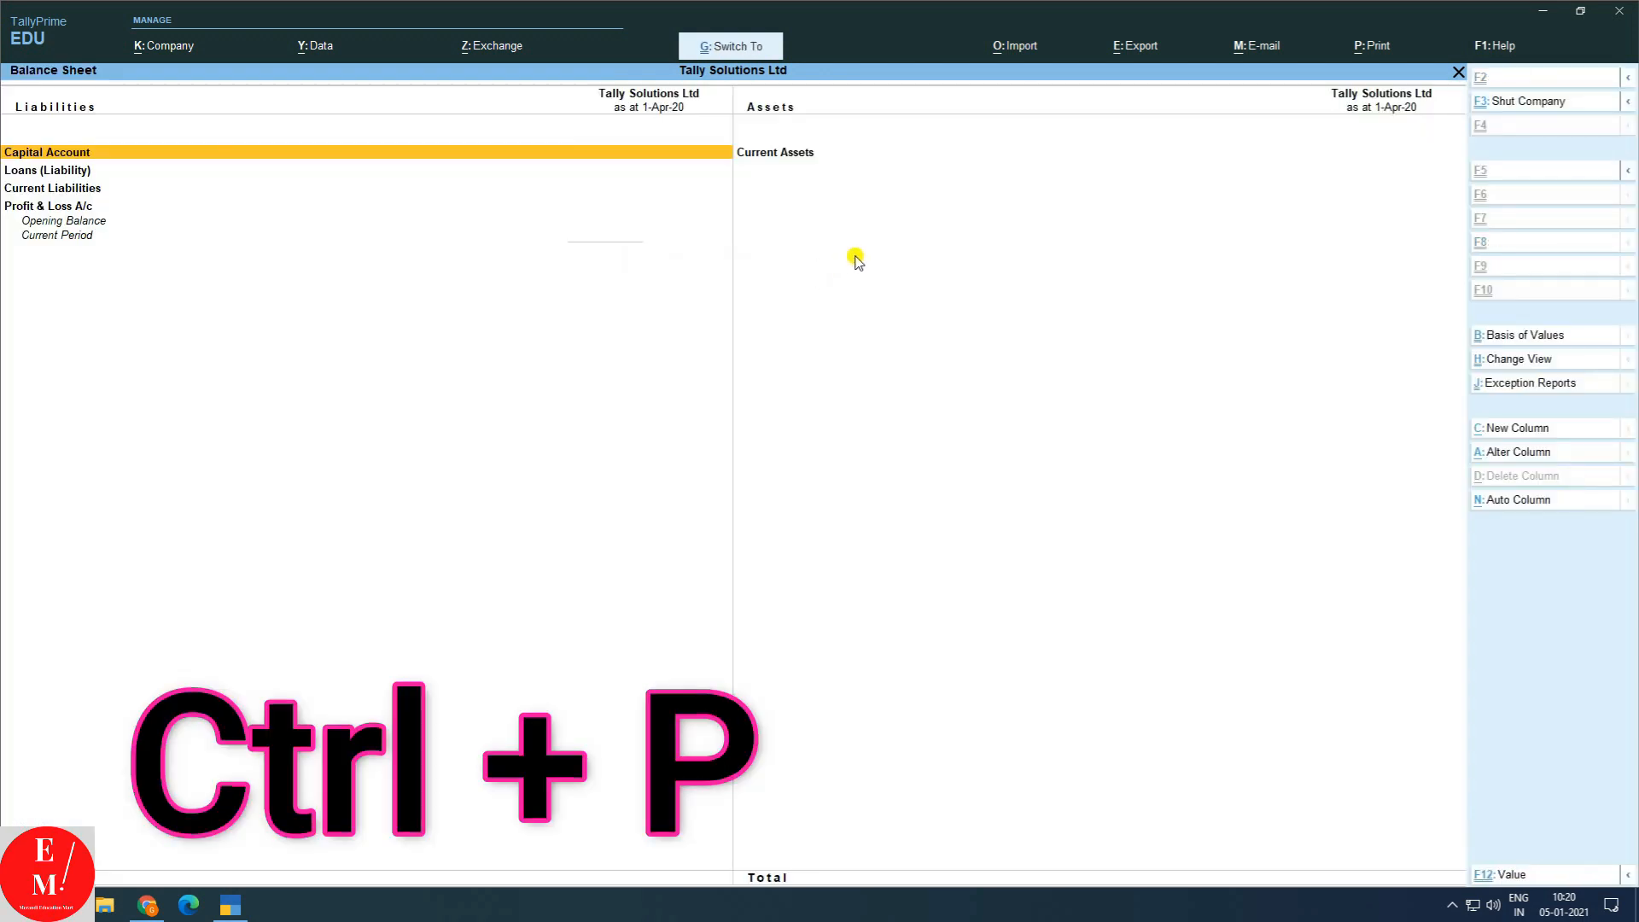
key(ctrl+p)
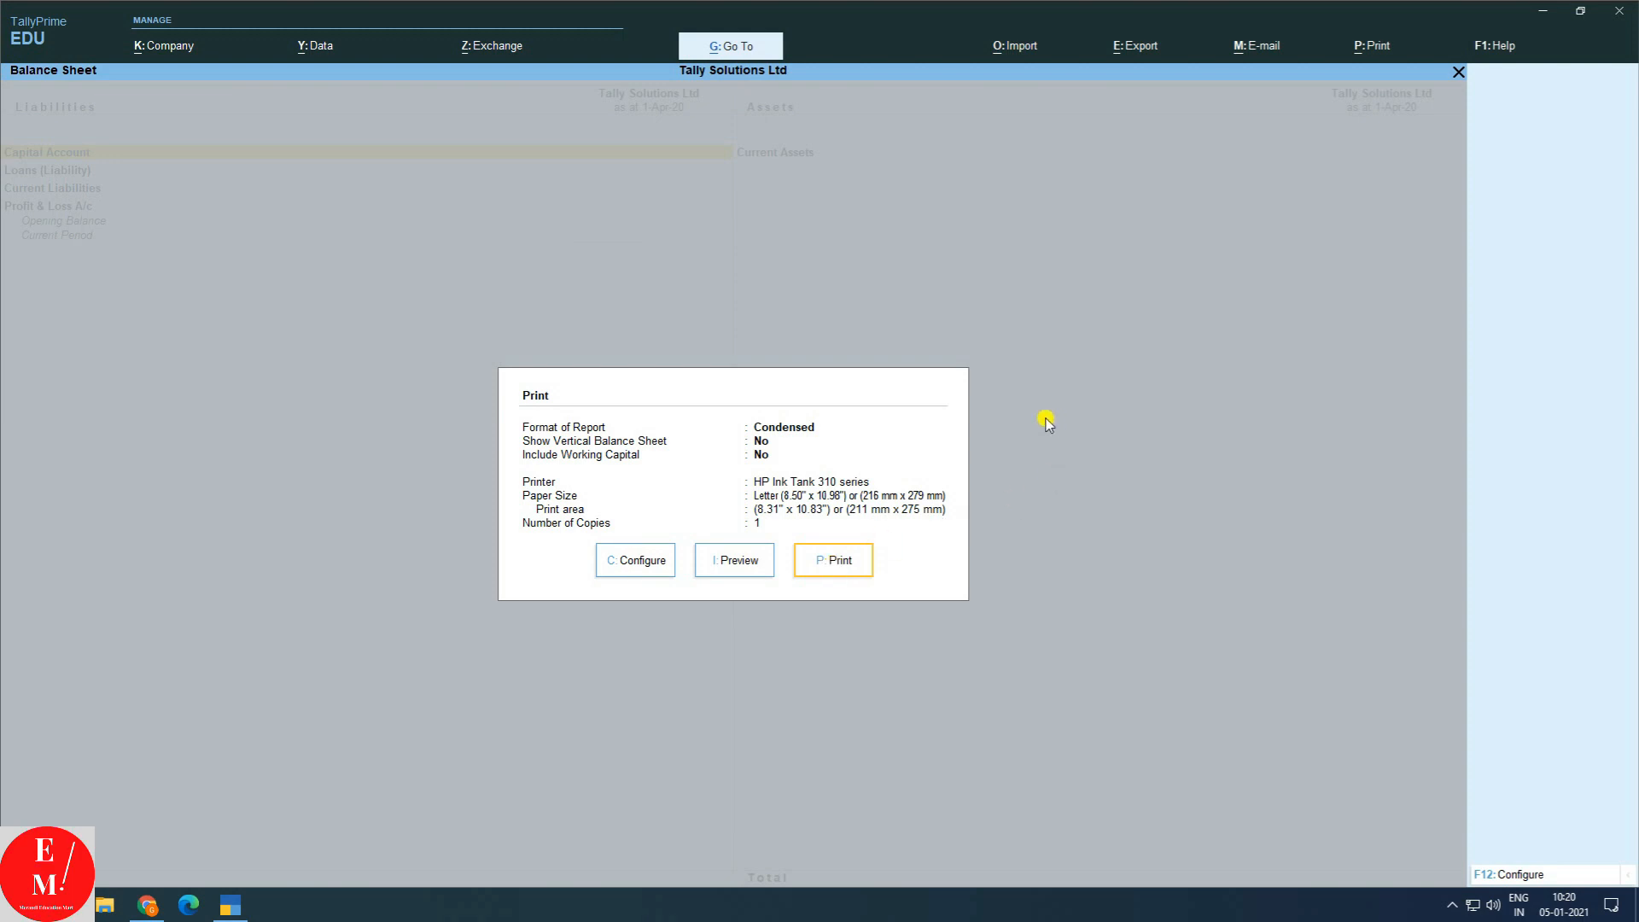
key(Escape)
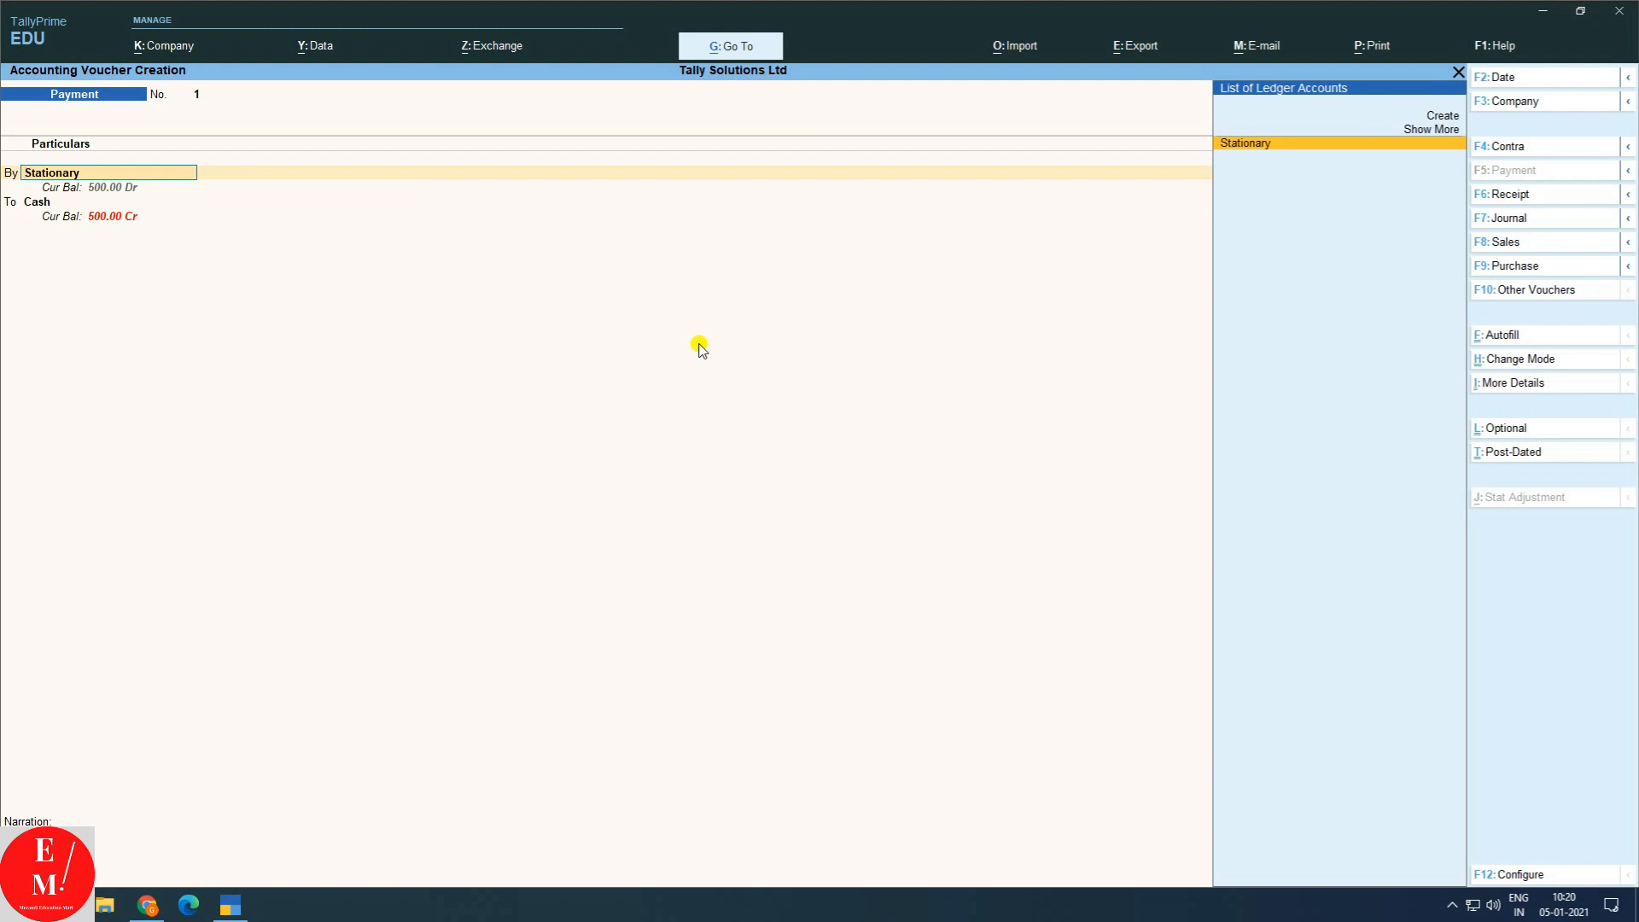
key(Return)
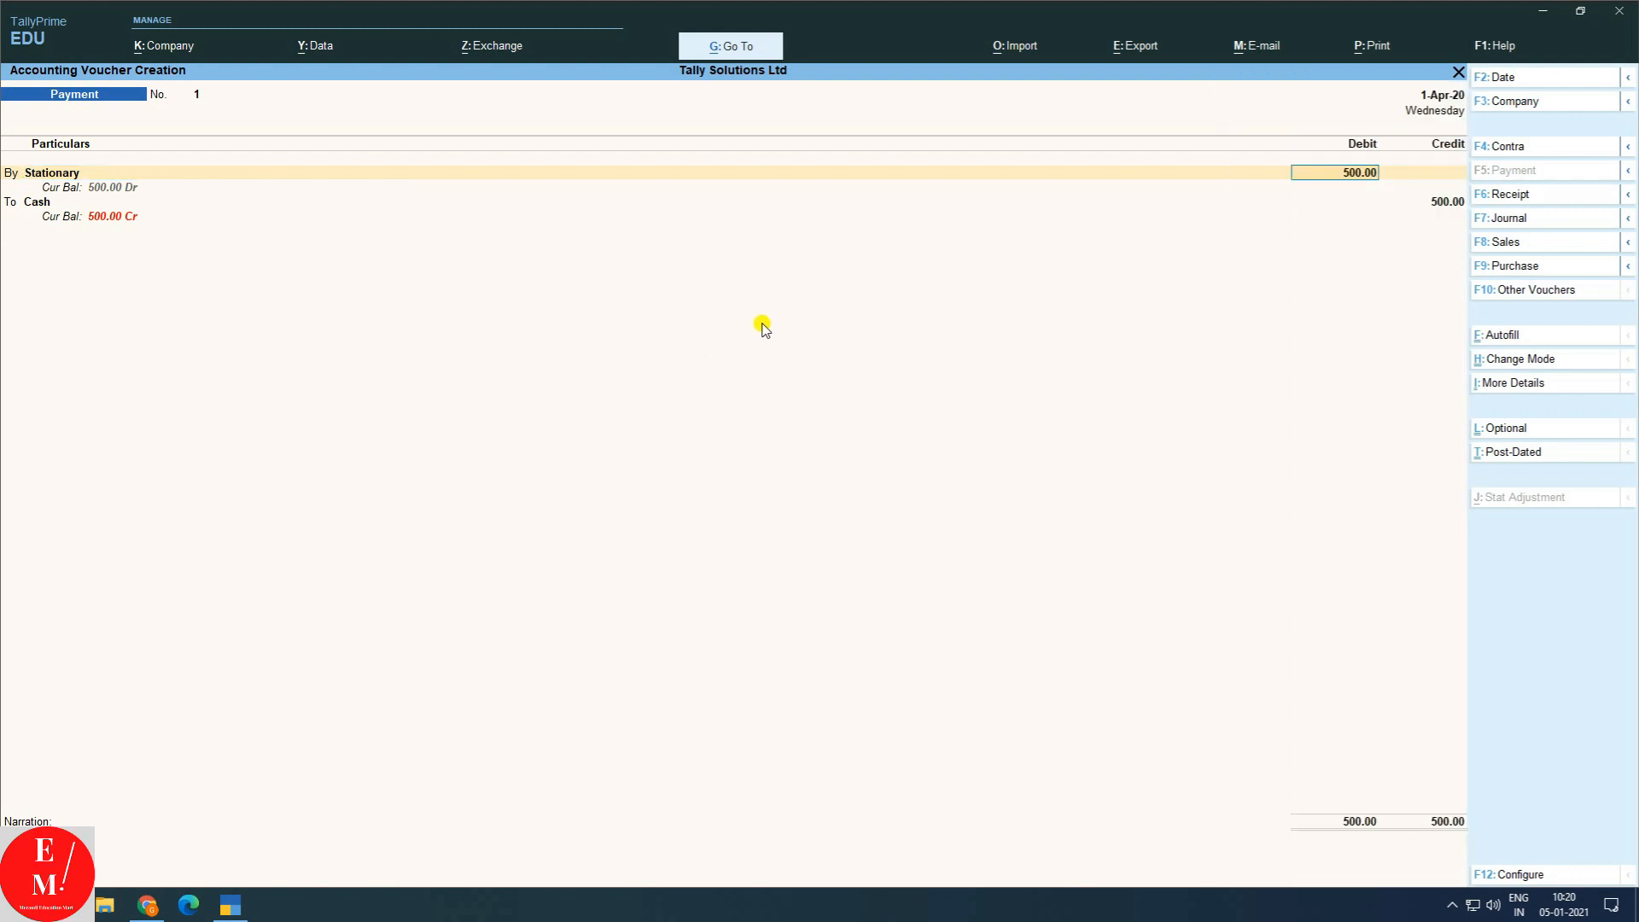